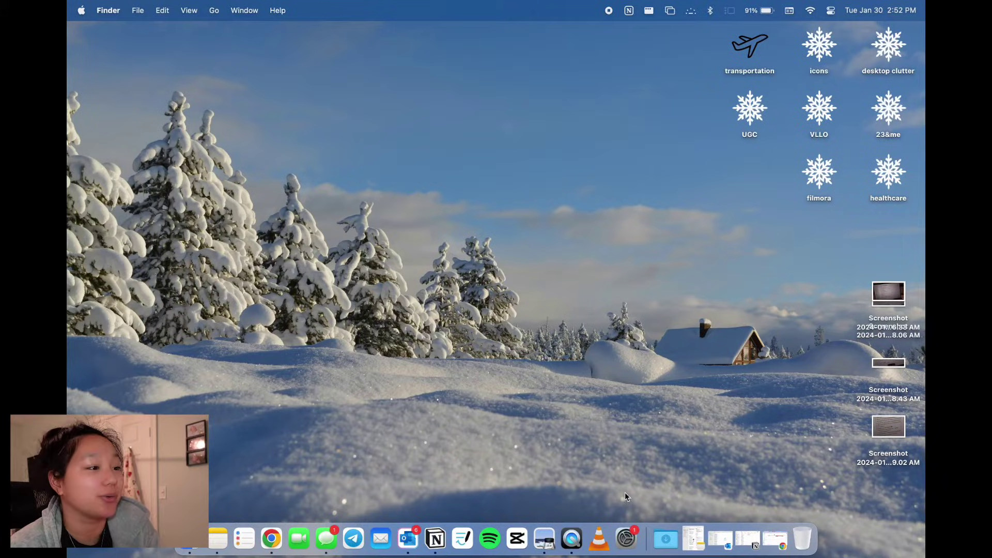
Bring up Chrome's Dock menu to reach the New Window action
right_click(271, 537)
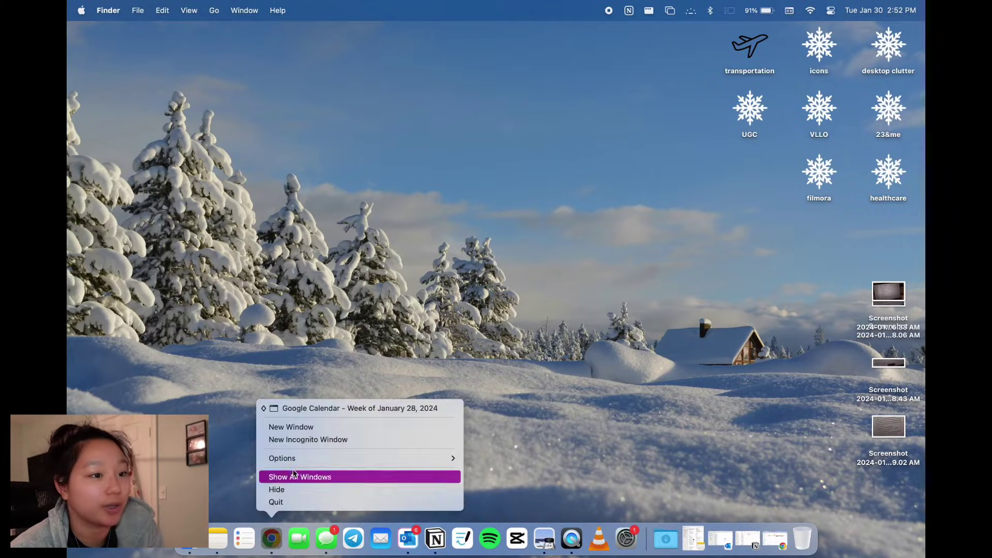
Open a new Chrome window and go to Google Drive from the Google apps grid
left_click(307, 426)
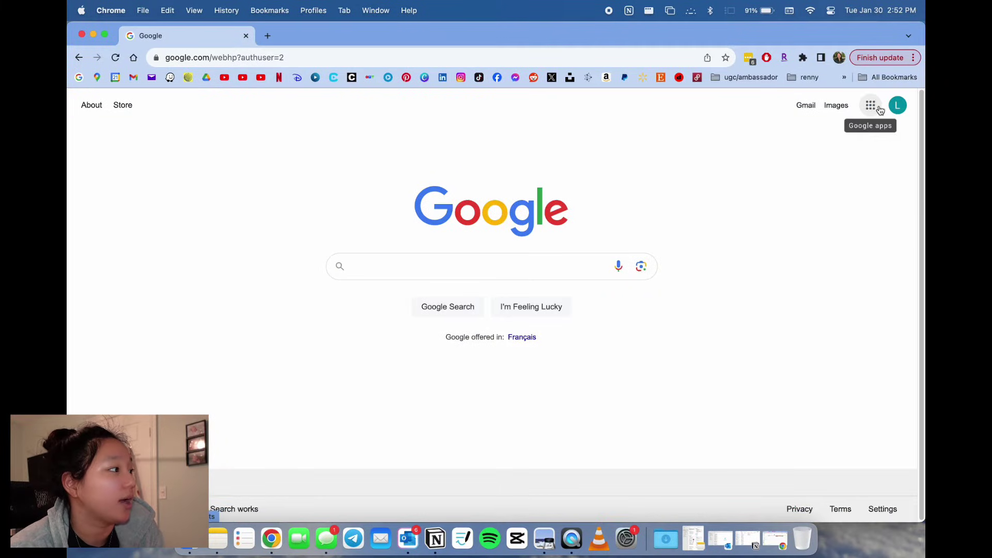
left_click(879, 106)
left_click(814, 276)
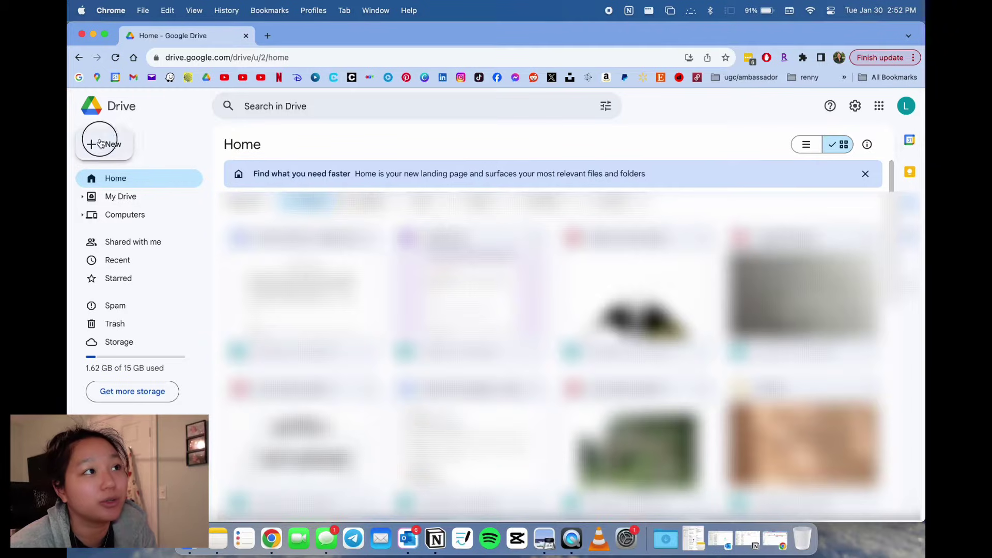
Create a Google Doc with the line 'How to get custom highlight colours in Google Docs' and highlight it blue #2b67d5 using the eyedropper
left_click(137, 213)
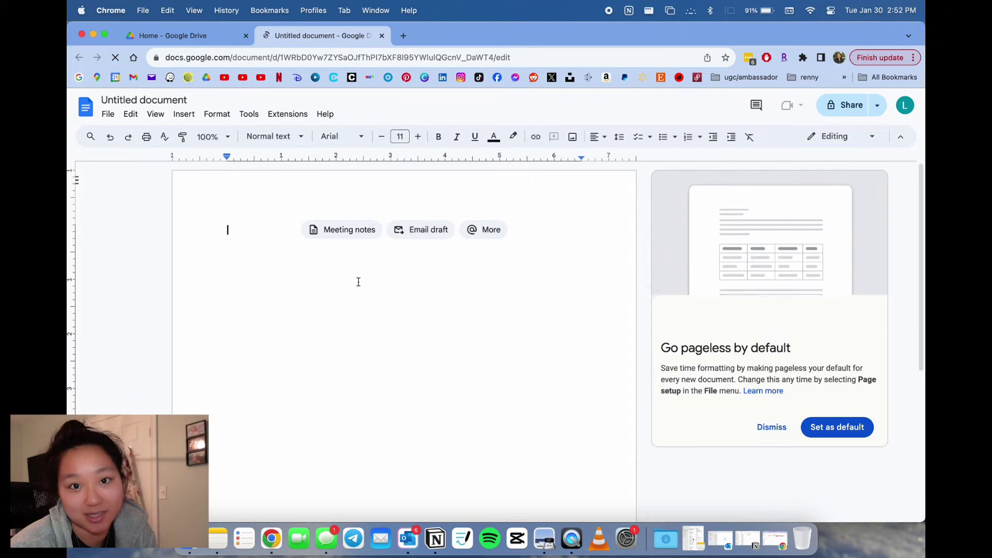
type("How to get custom highlight colours in Google Docs")
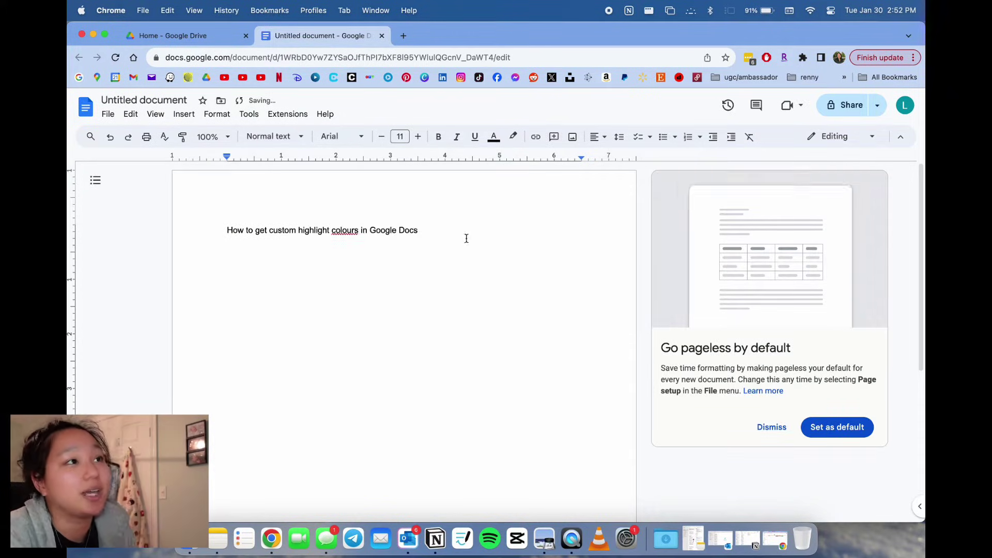
left_click_drag(419, 230, 212, 231)
left_click(513, 136)
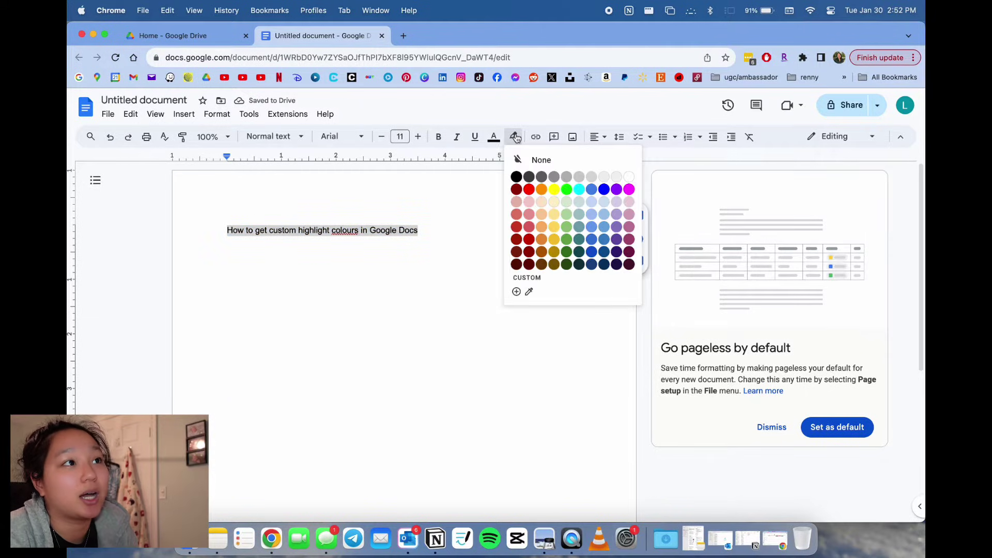
left_click(528, 292)
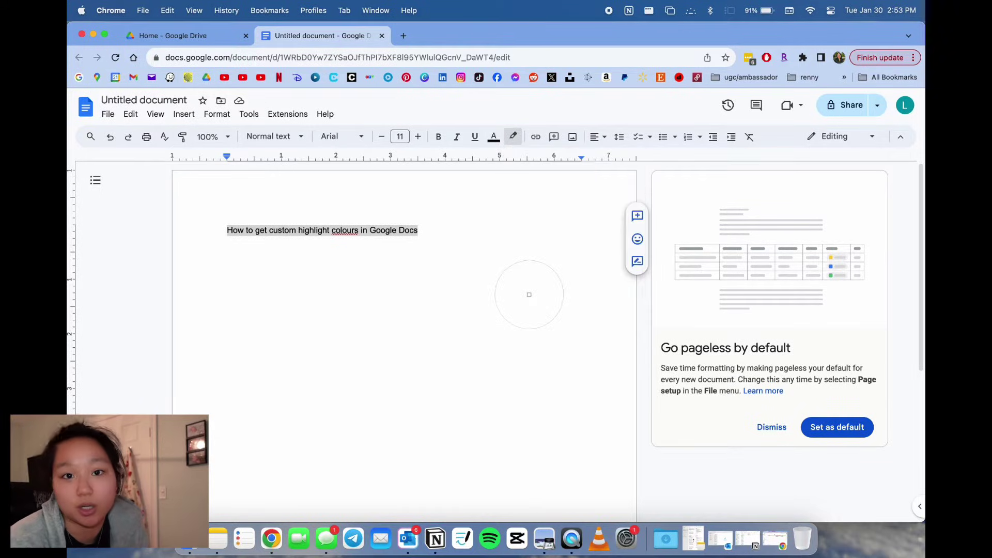
left_click(637, 218)
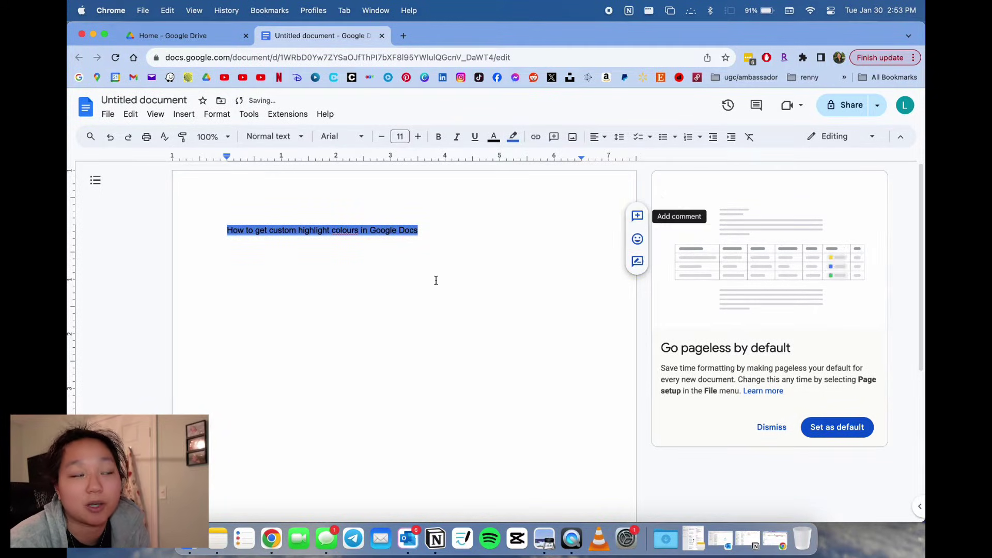
left_click(514, 138)
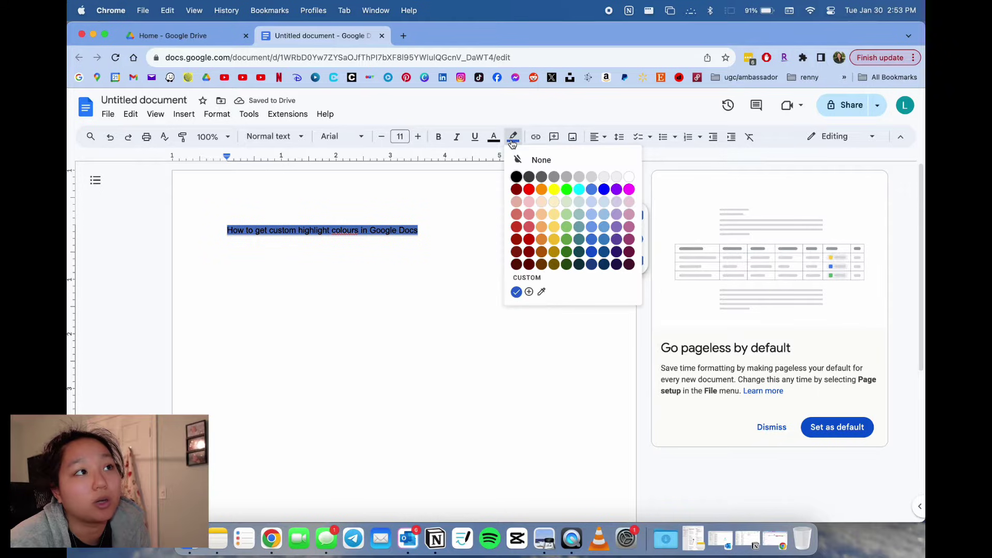
Replace the heading's blue highlight with the custom pink hex #ffcdfb
left_click(530, 294)
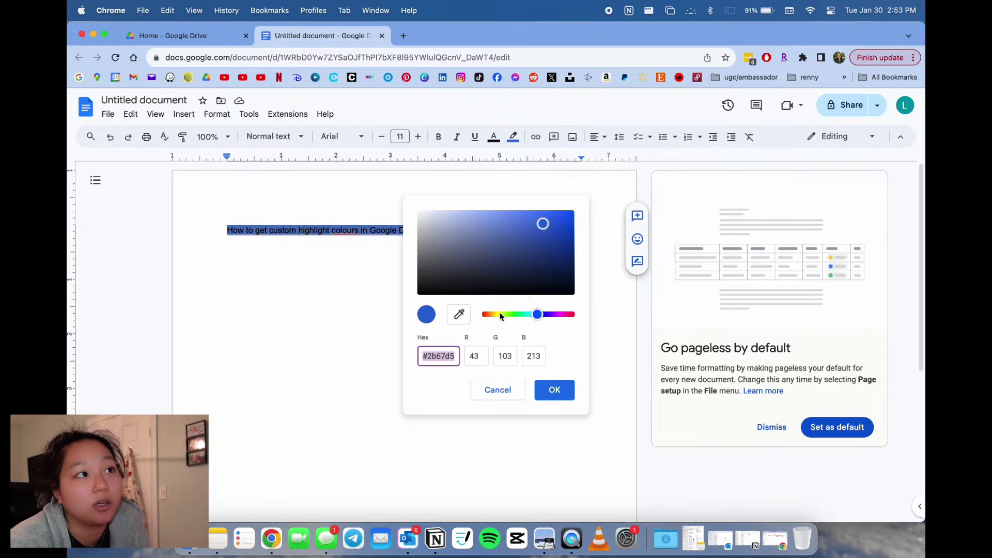
left_click_drag(499, 315, 571, 315)
left_click(451, 356)
type("#ffcdfb")
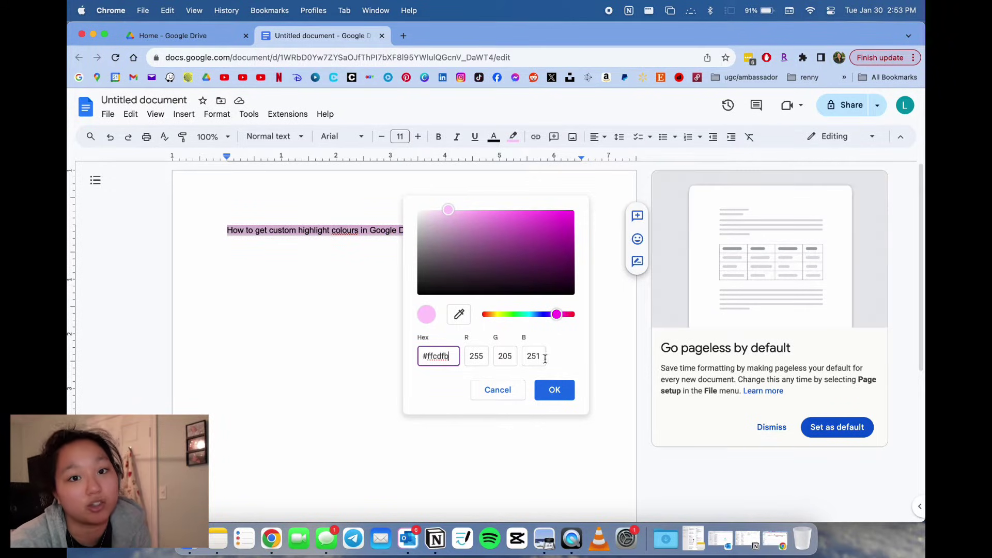
left_click(549, 393)
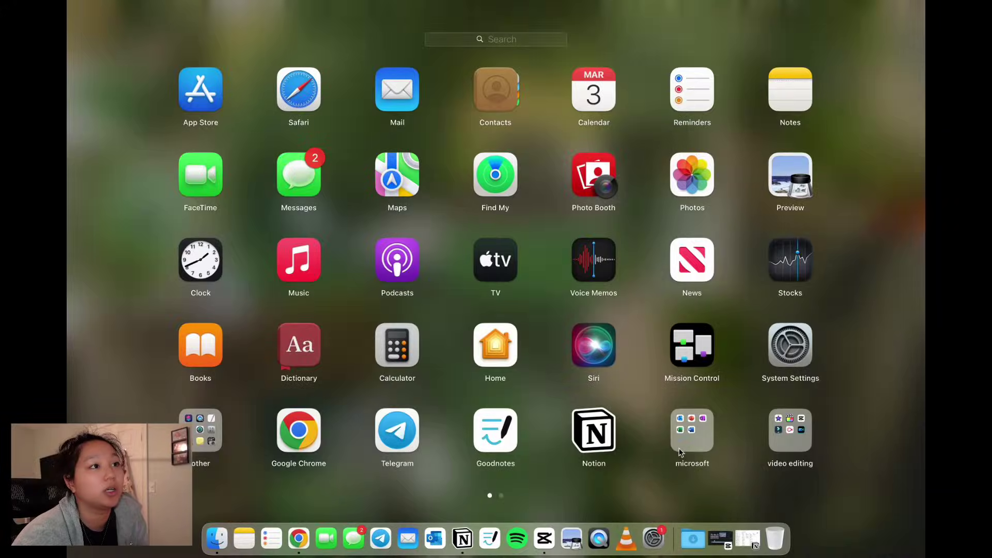
Launch Word from Launchpad's microsoft folder and open a blank document
left_click(680, 453)
left_click(591, 290)
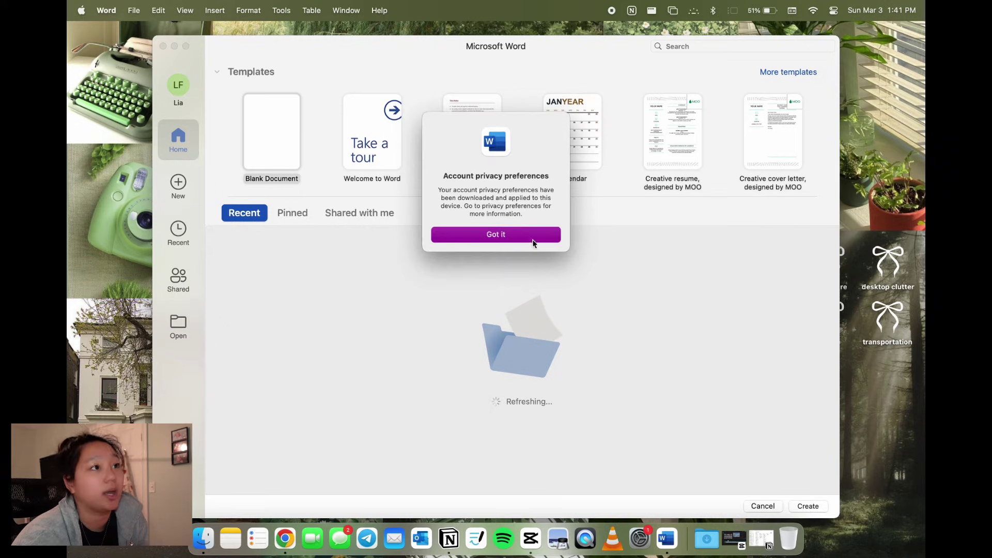
left_click(528, 237)
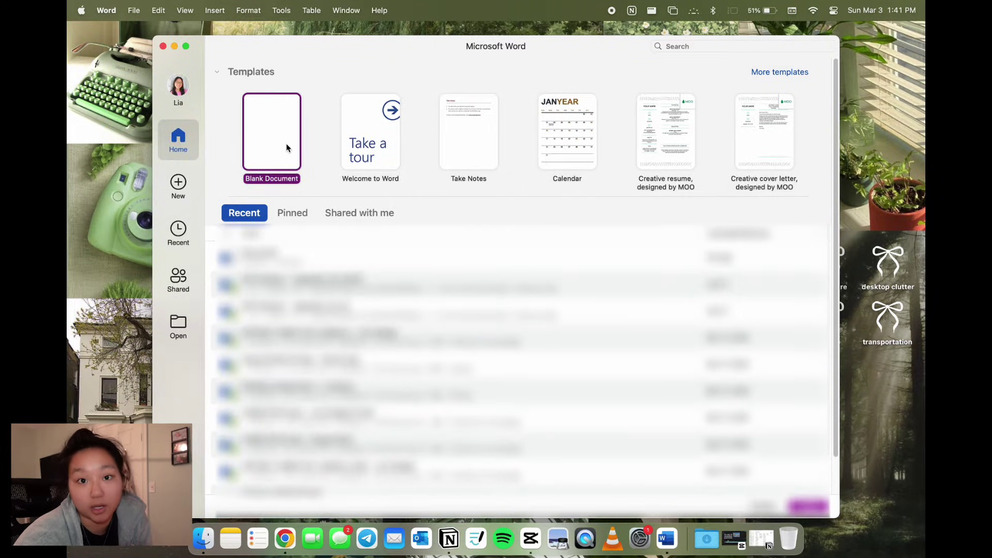
double_click(286, 148)
Type 'Custom highlight colours on Word' and preview the highlight palette without applying a colour
type("Custom highli")
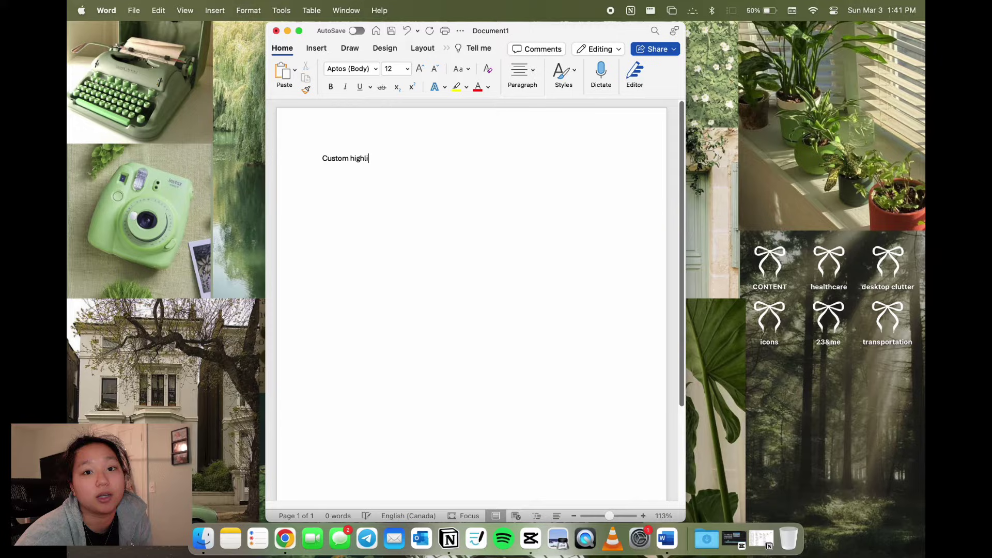
type("ght colours on Word")
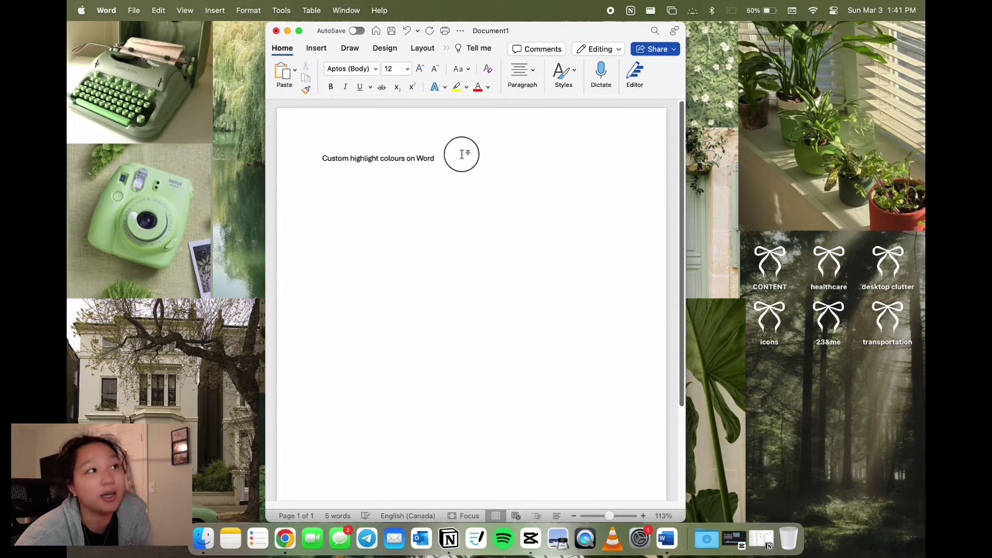
left_click_drag(460, 155, 305, 155)
left_click(466, 87)
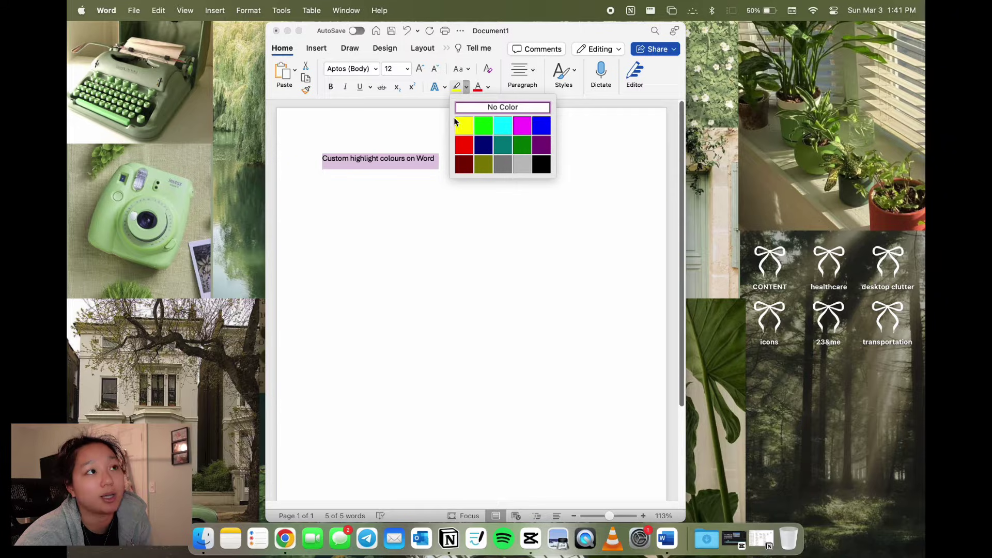
left_click(468, 87)
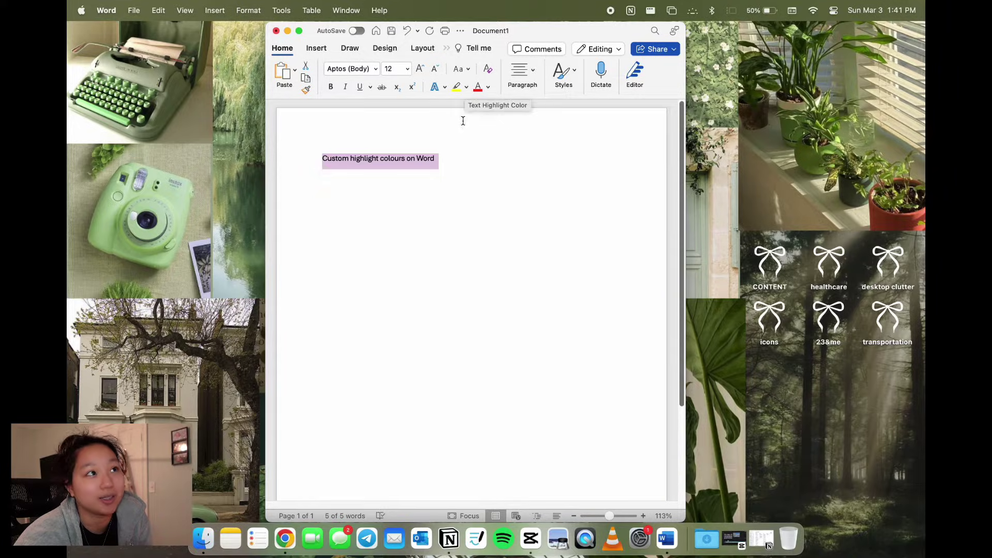
left_click(454, 160)
Maximise Word and shade the heading line a custom light pink from the More Colors wheel
key("ctrl+alt+Return")
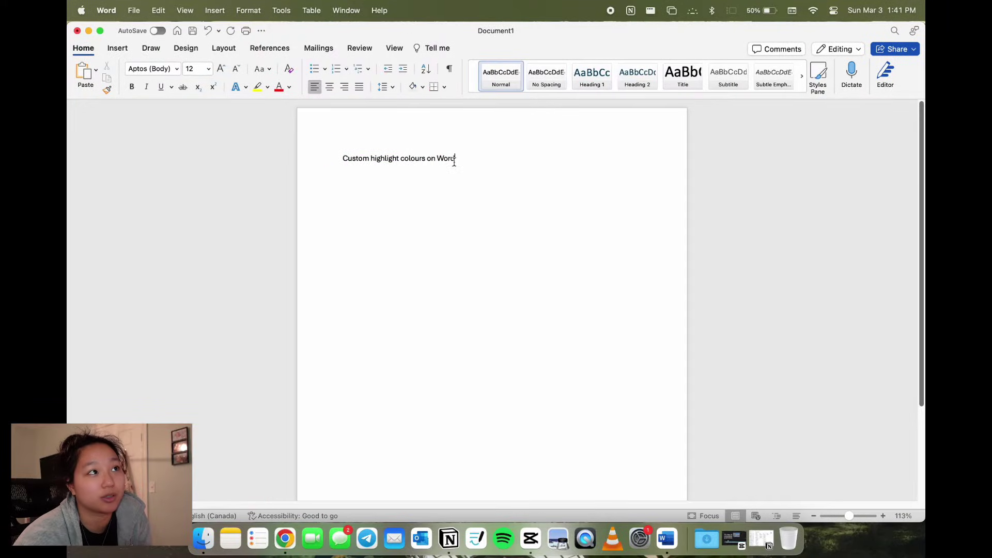
left_click_drag(471, 155, 347, 160)
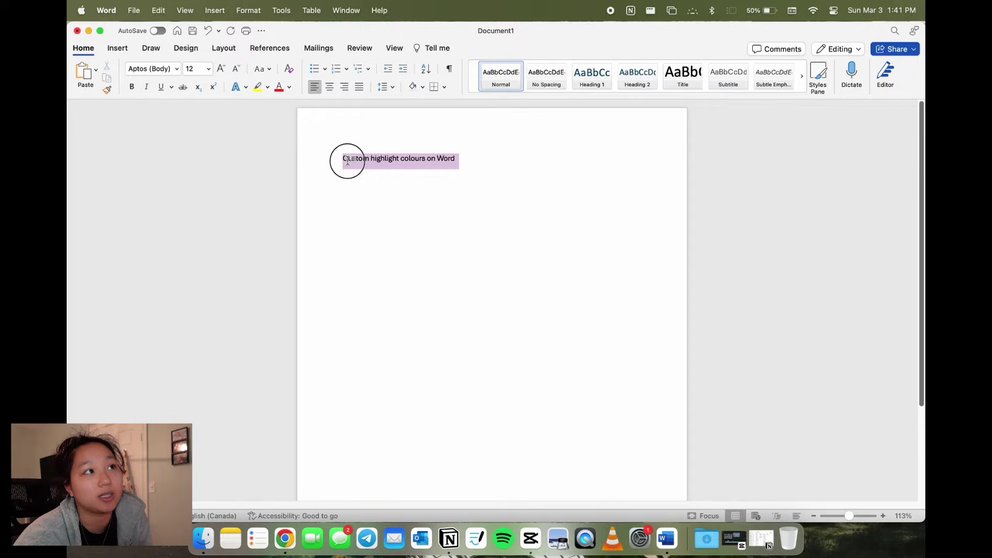
left_click(423, 88)
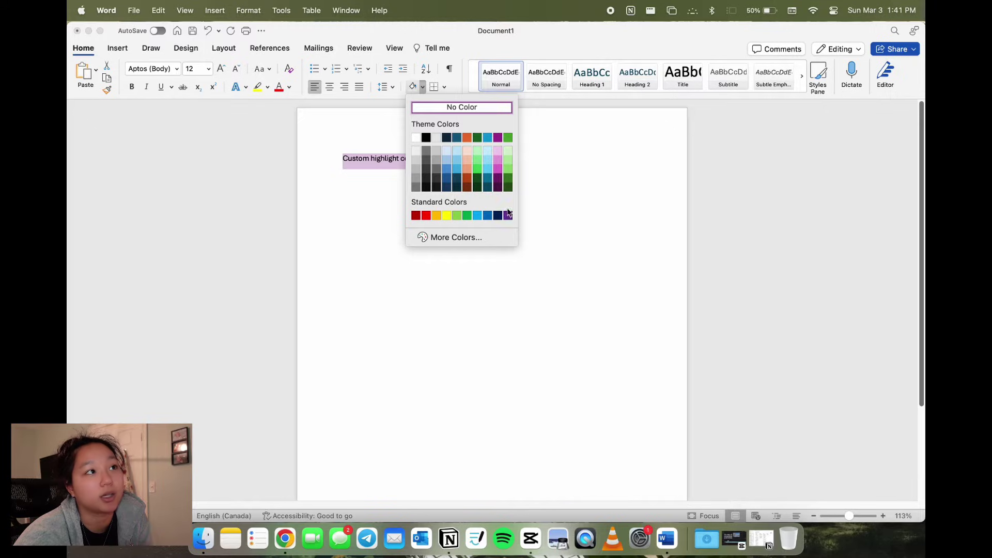
left_click(432, 240)
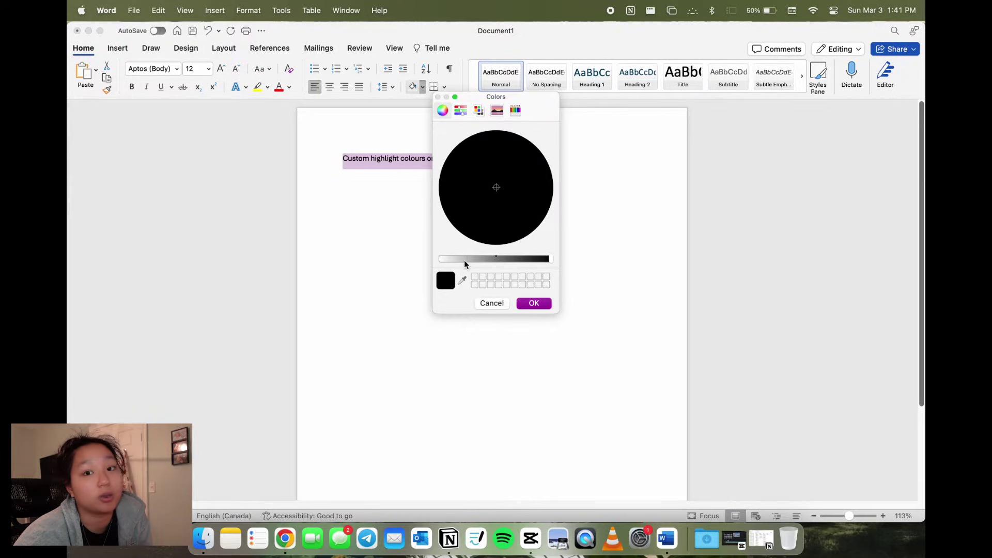
left_click_drag(464, 259, 437, 259)
left_click(503, 217)
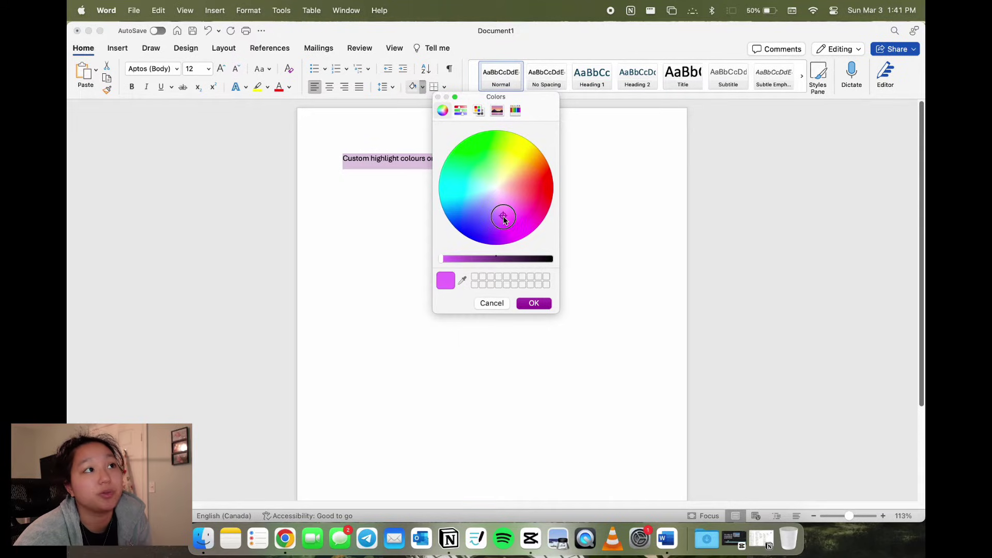
left_click_drag(503, 219, 504, 195)
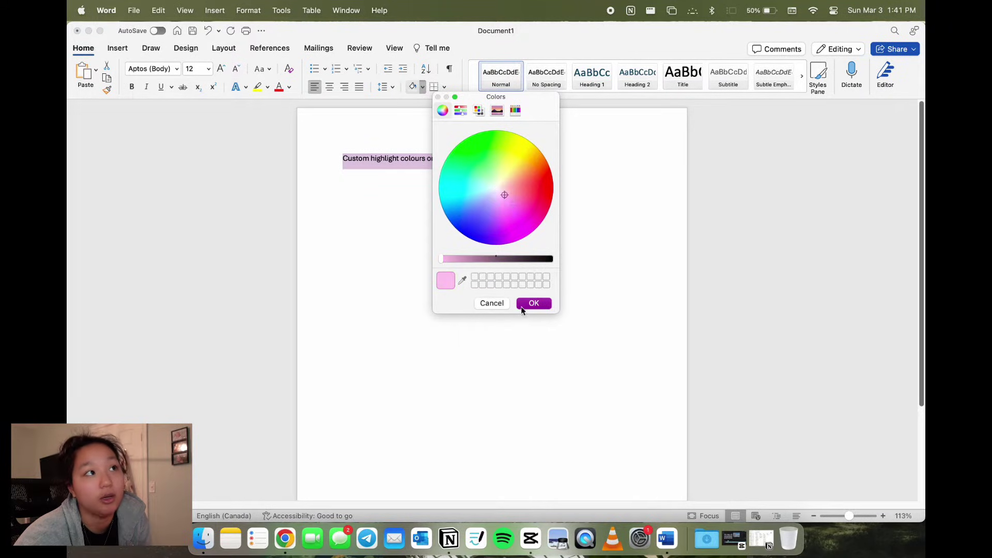
left_click(533, 303)
left_click(525, 170)
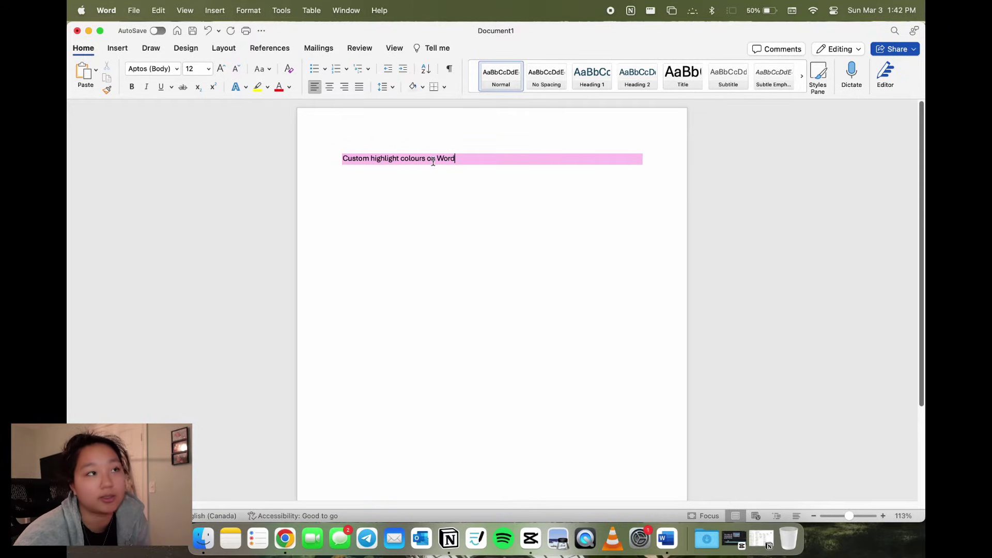
Add blank lines below the heading and clear the stray typed text
key("Return")
key("Return")
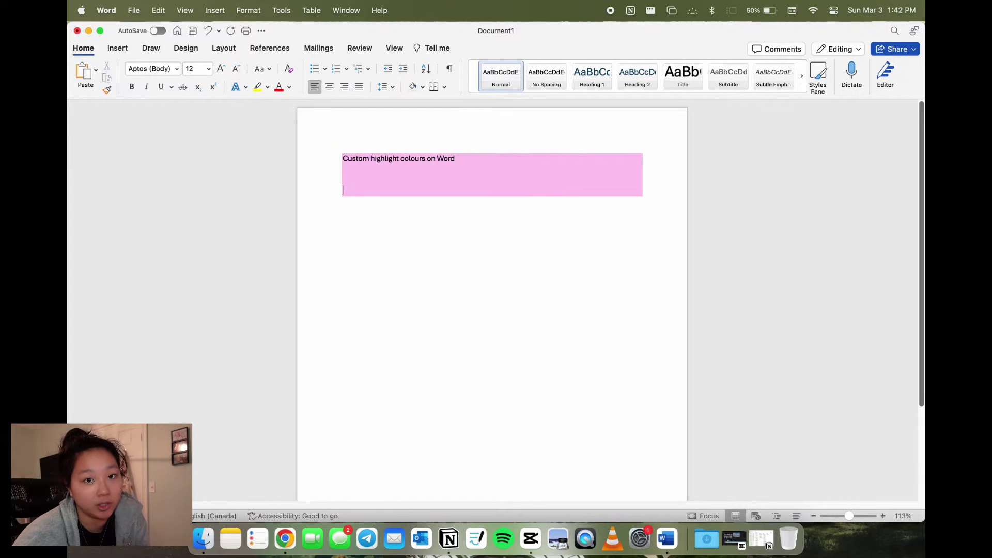
key("Return")
type("sdlkfsldkjf")
key("super+a")
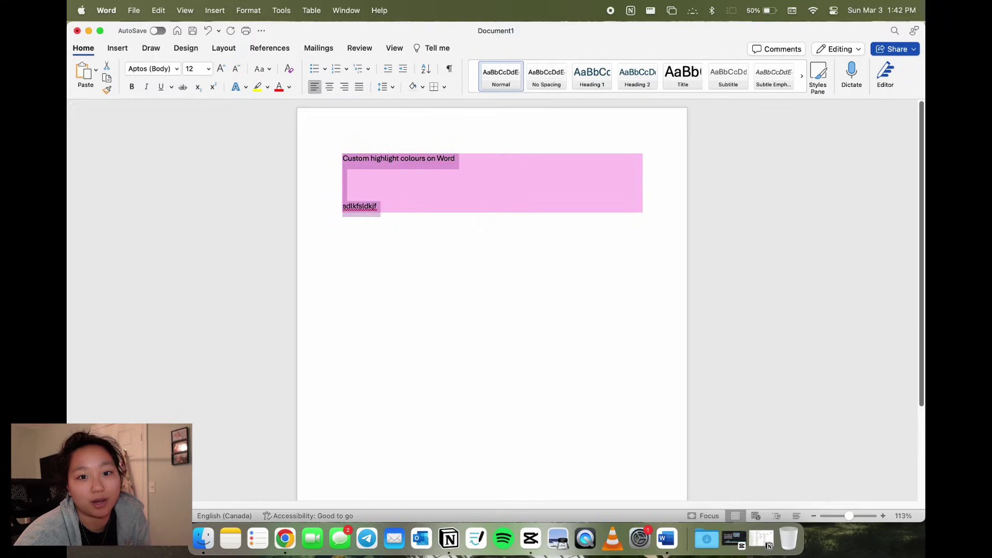
key("BackSpace")
Shade the word 'word' with the recent pink swatch
left_click(423, 88)
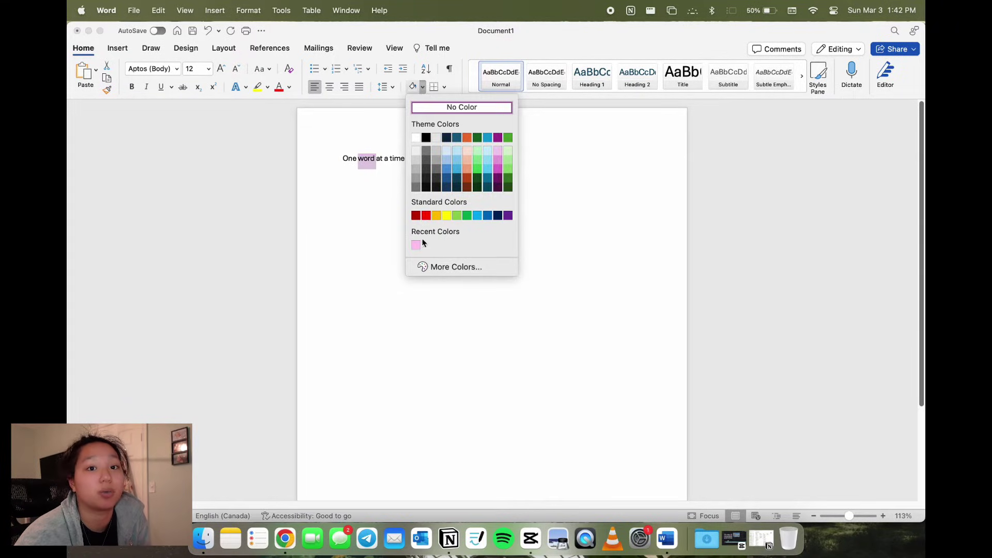
left_click(417, 247)
left_click(431, 161)
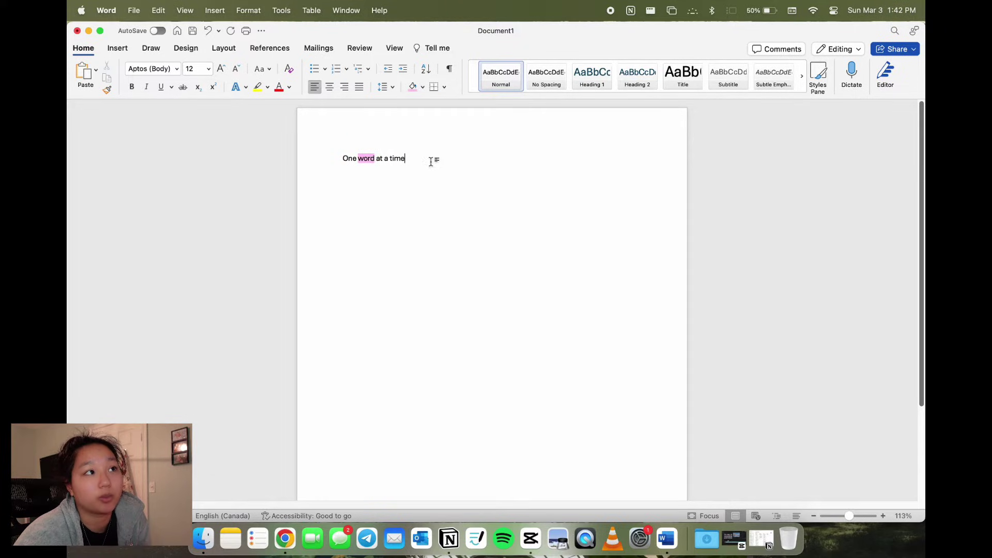
Select the word 'time' and the whole line 'One word at a time', then deselect
left_click(397, 159)
triple_click(397, 158)
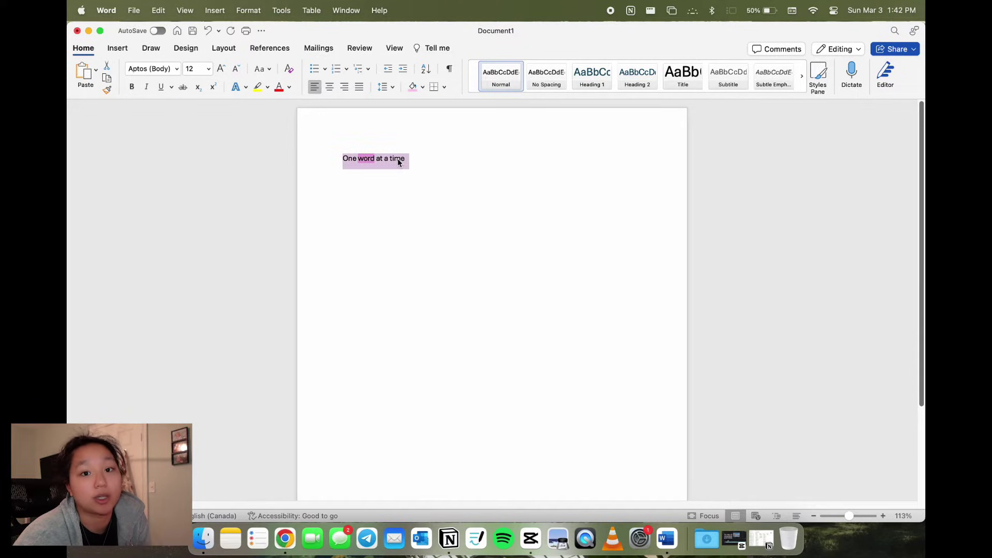
double_click(398, 158)
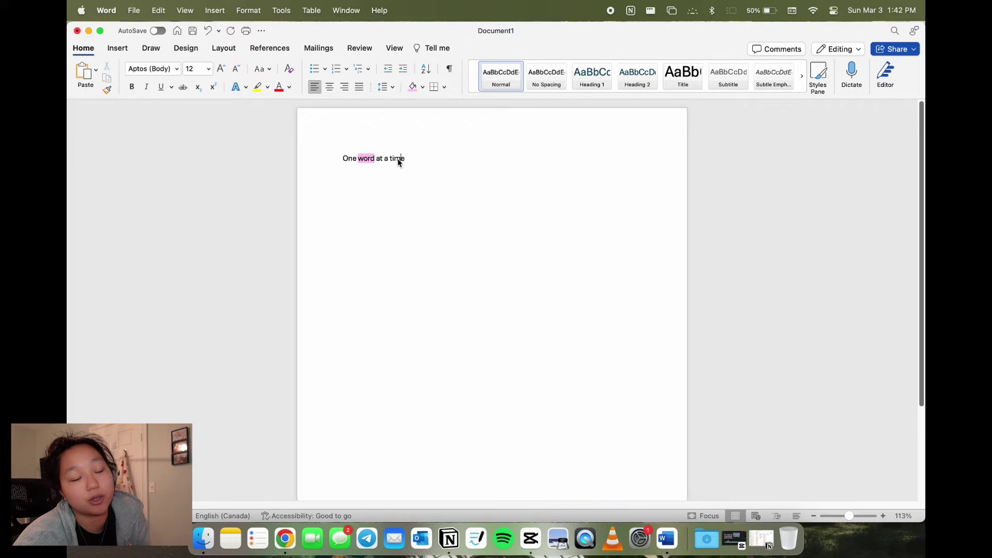
triple_click(398, 158)
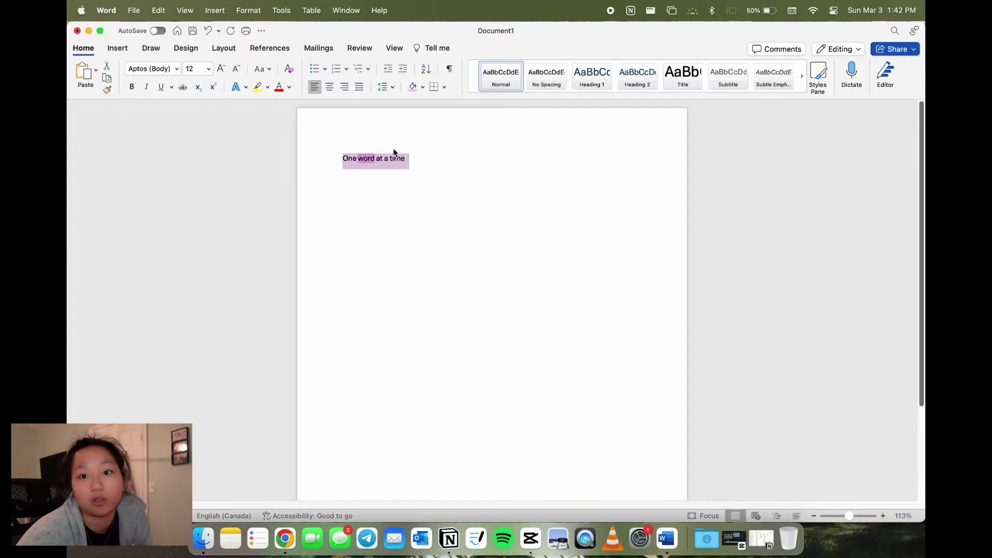
left_click(421, 169)
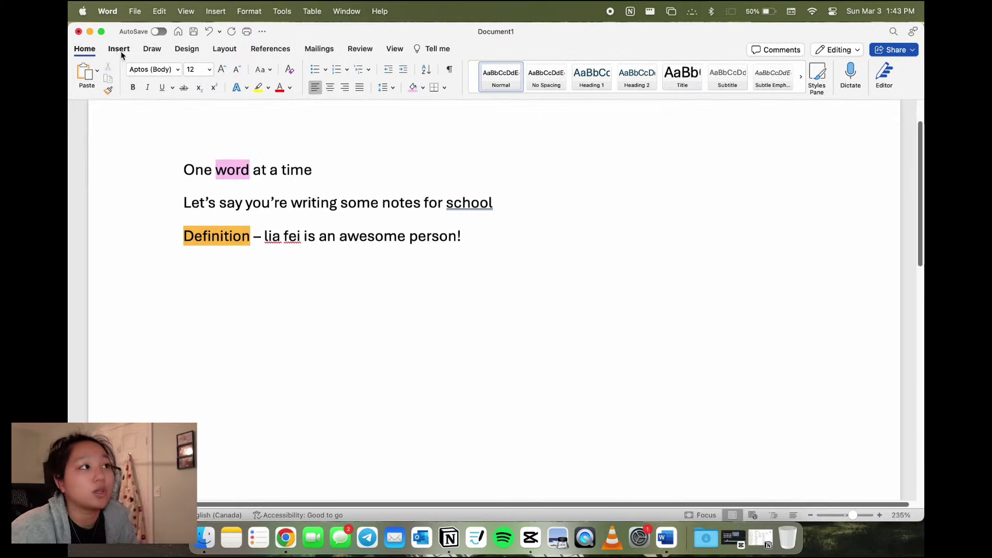
Insert a four-column, one-row table with a person's name and 'The How To Hub' in the first two cells
left_click(119, 50)
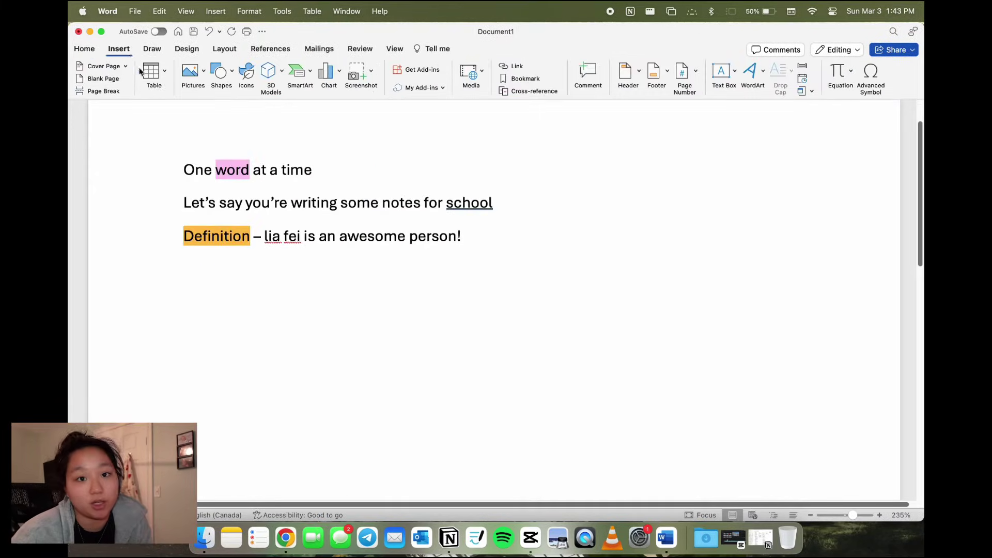
left_click(155, 72)
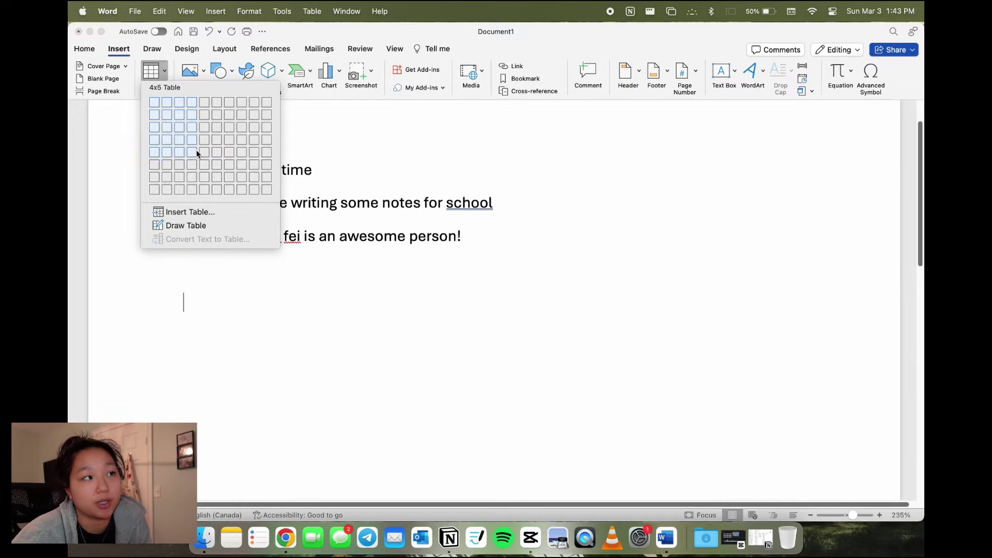
left_click(191, 103)
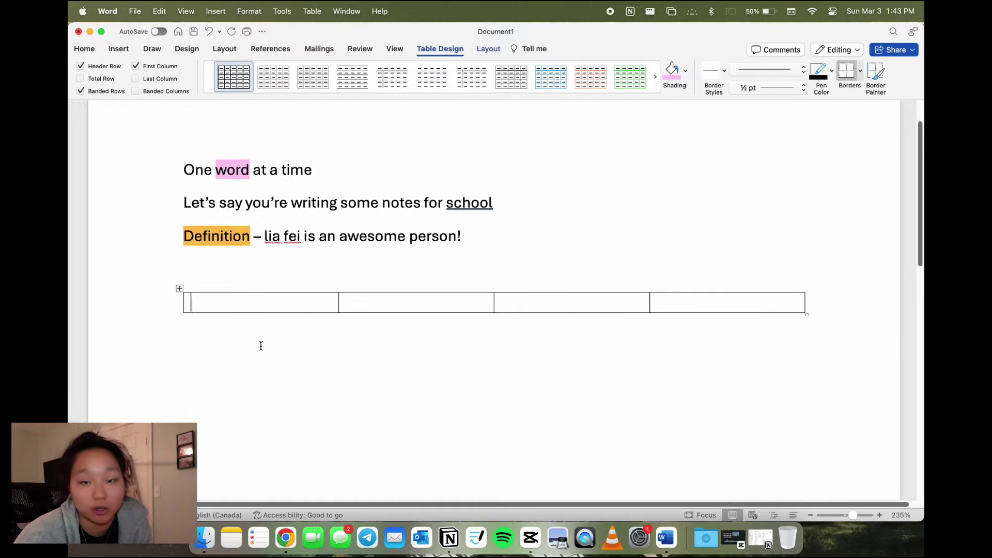
type("Lia Fei")
key("Tab")
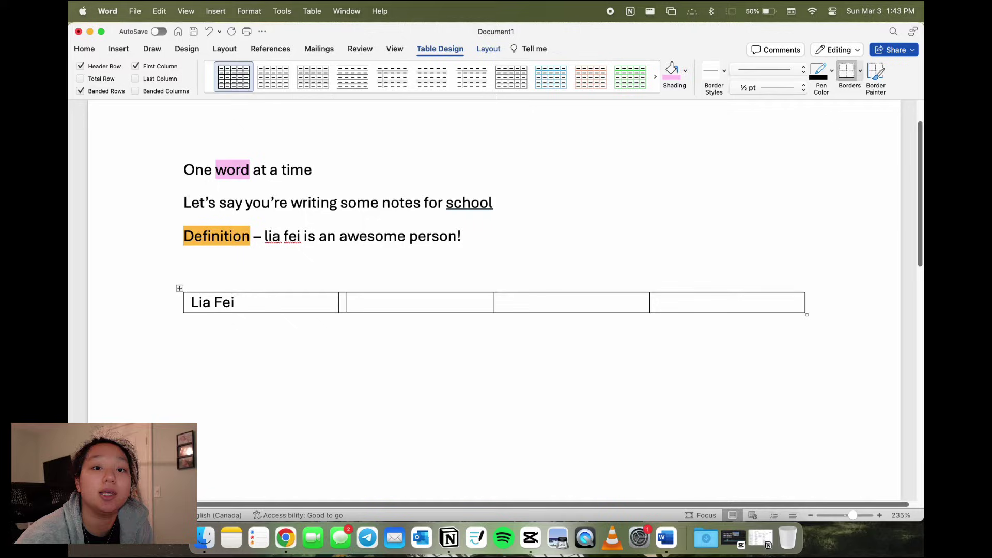
type("The How To")
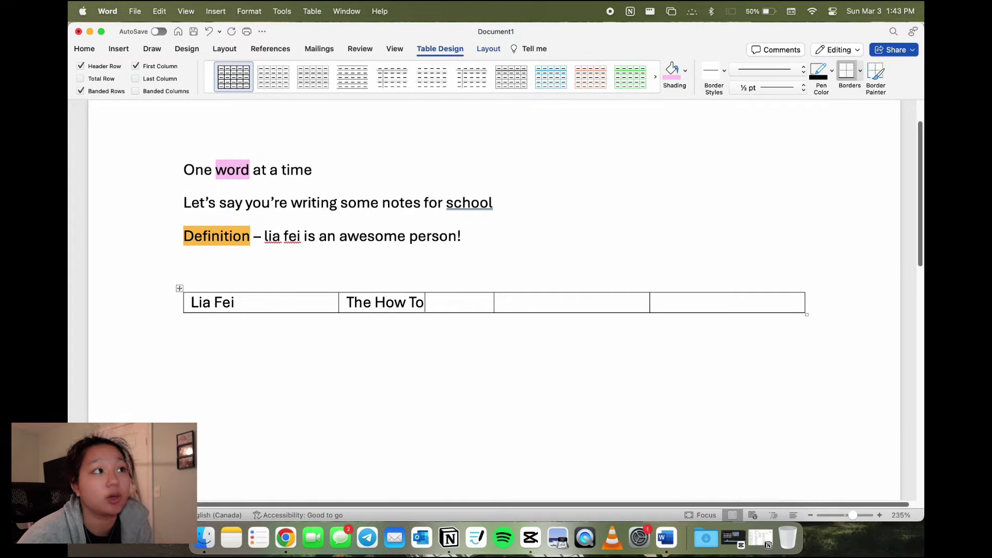
type(" Hub")
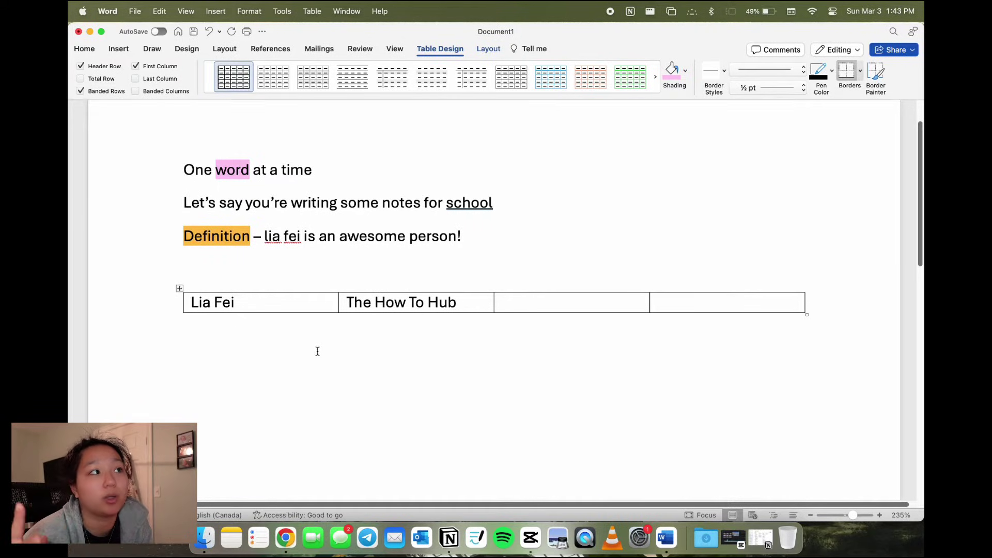
Shade 'The How To Hub' cell with the recent pink colour
left_click_drag(470, 305, 356, 304)
left_click(119, 51)
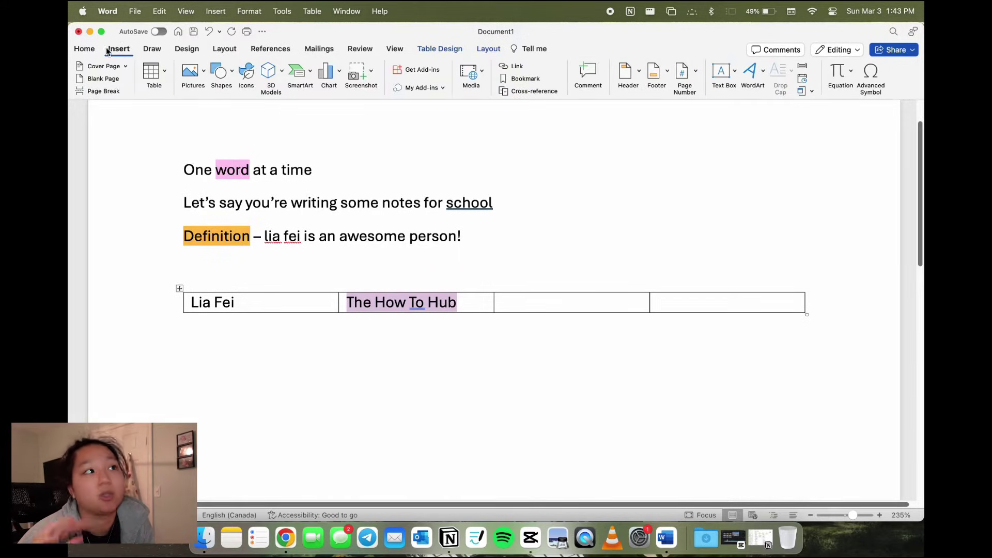
left_click(91, 50)
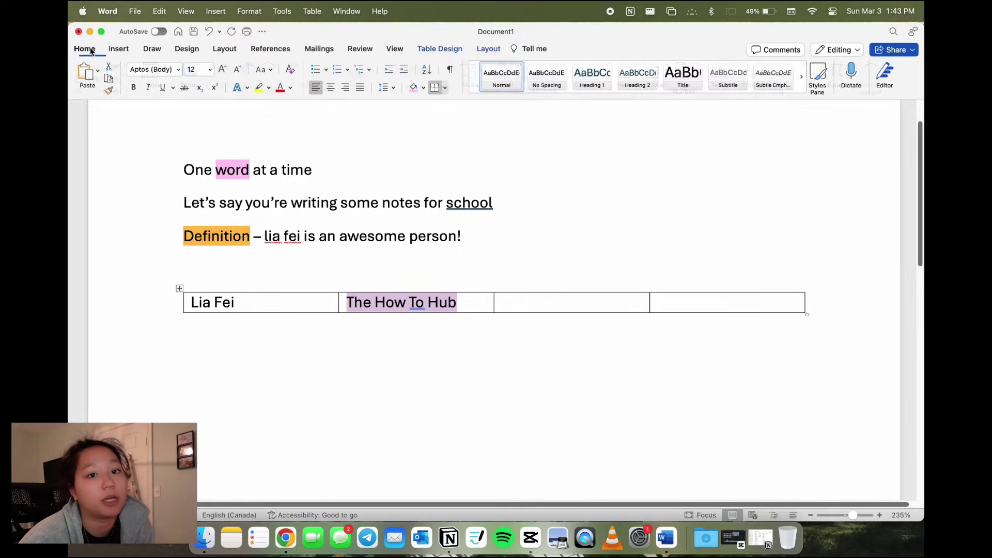
left_click(424, 89)
left_click(428, 247)
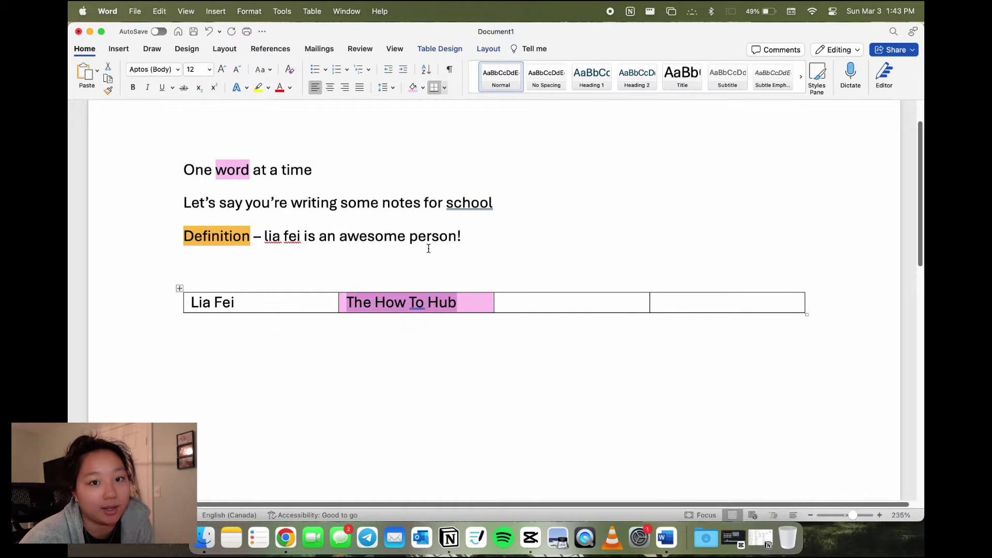
left_click(476, 305)
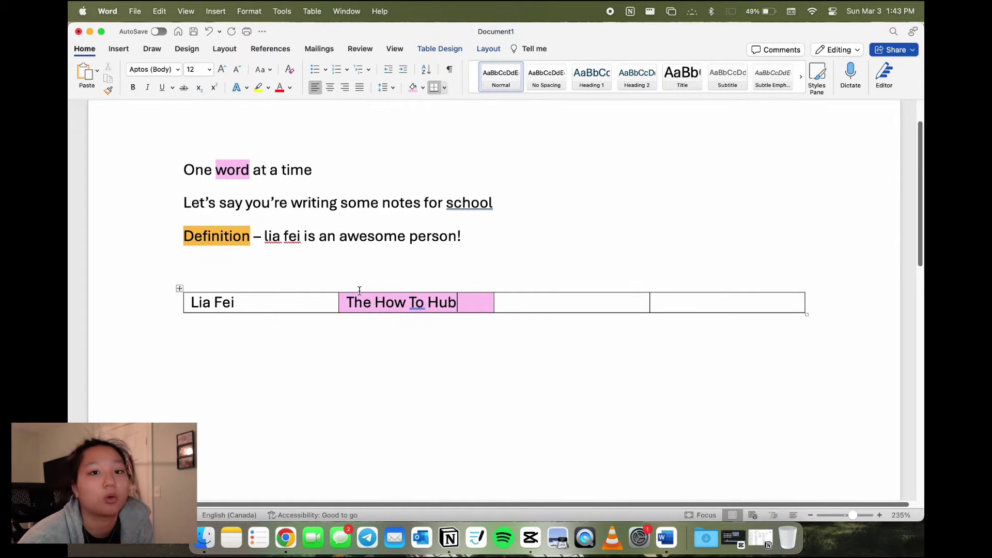
Shade both words of the name in the first cell orange
double_click(201, 304)
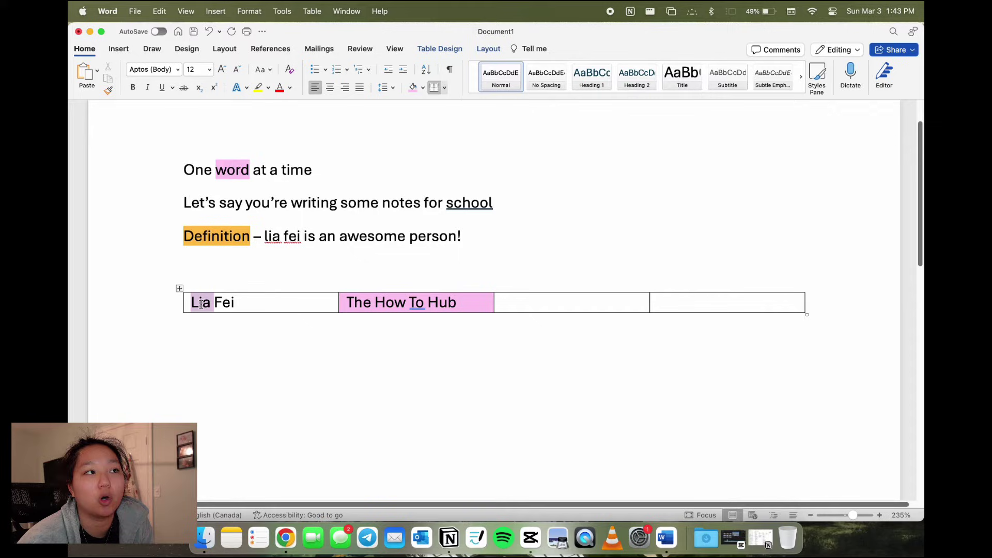
left_click(423, 89)
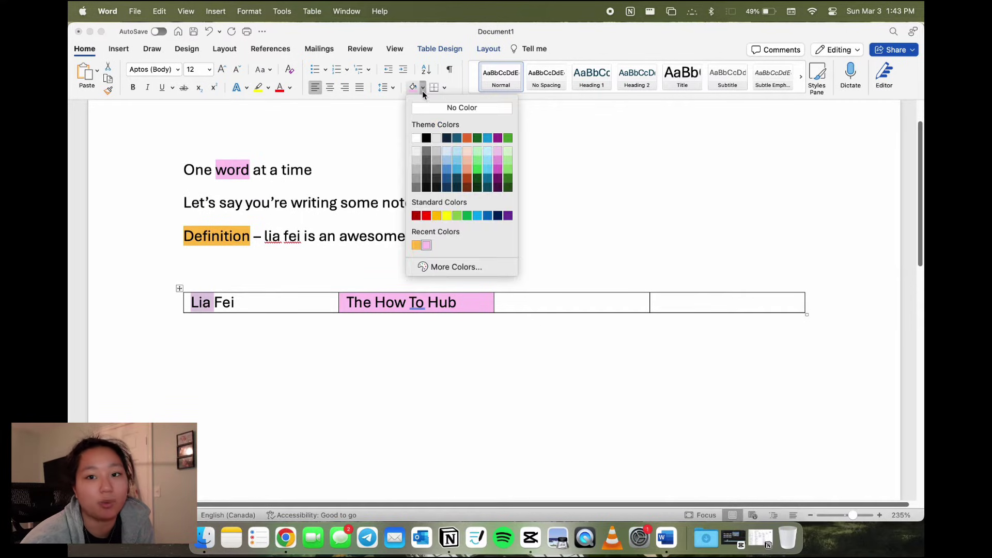
left_click(422, 246)
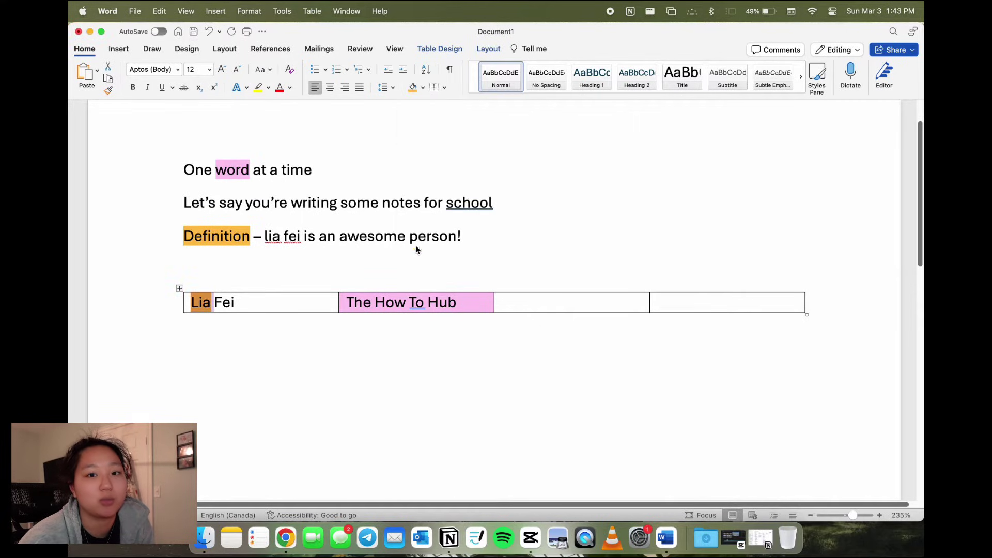
left_click(405, 324)
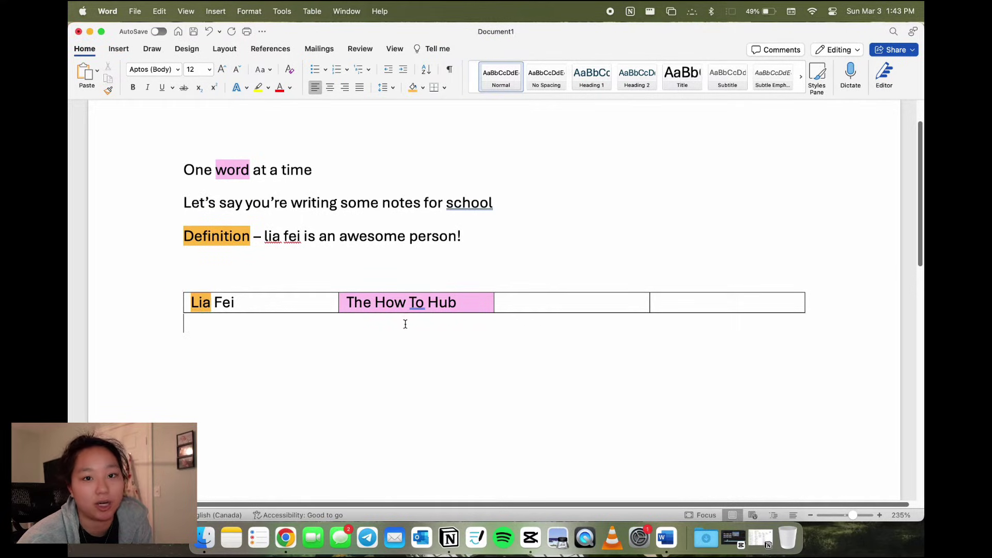
double_click(227, 304)
left_click(415, 87)
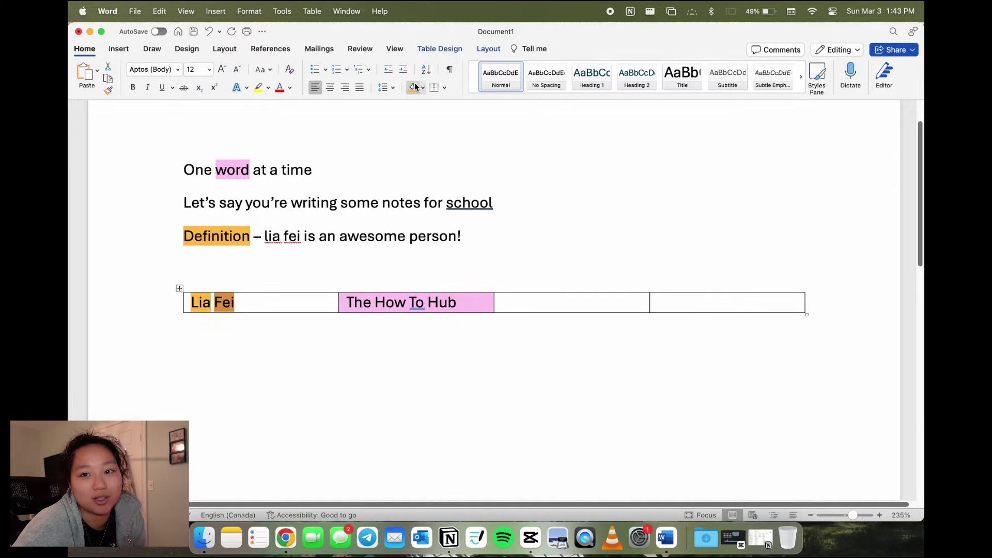
left_click(297, 306)
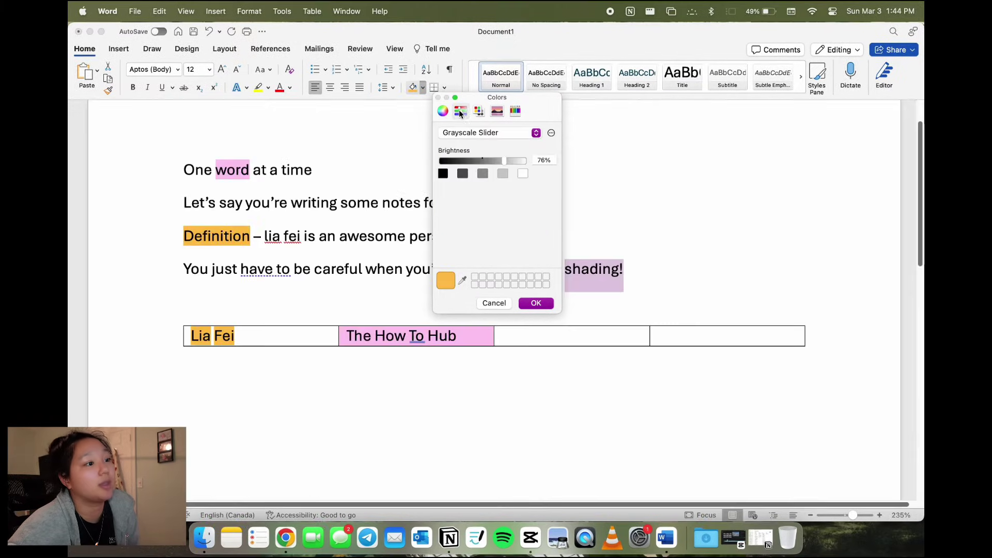
Try the RGB, CMYK and HSB colour sliders, then apply a sampled dark purple shading to 'shading!'
left_click(498, 134)
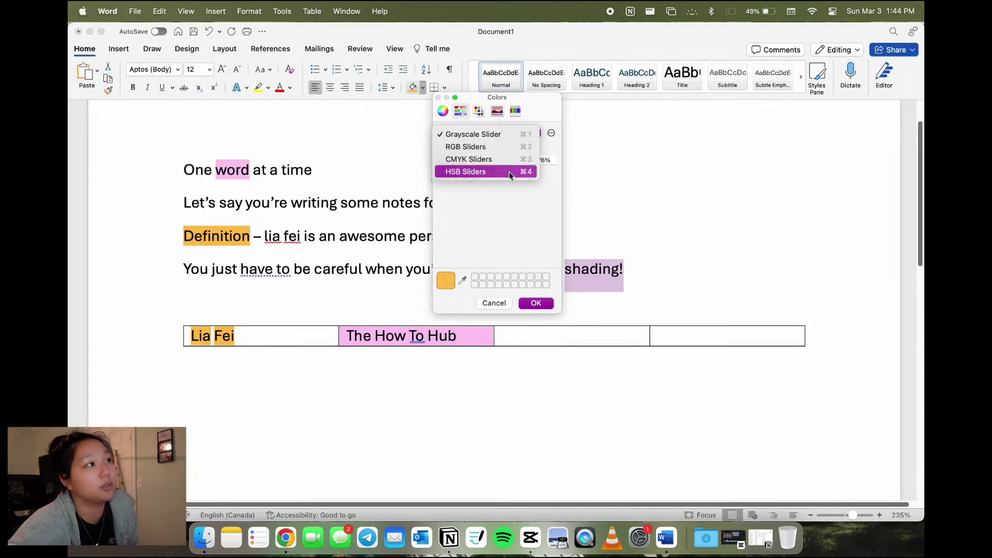
left_click(513, 148)
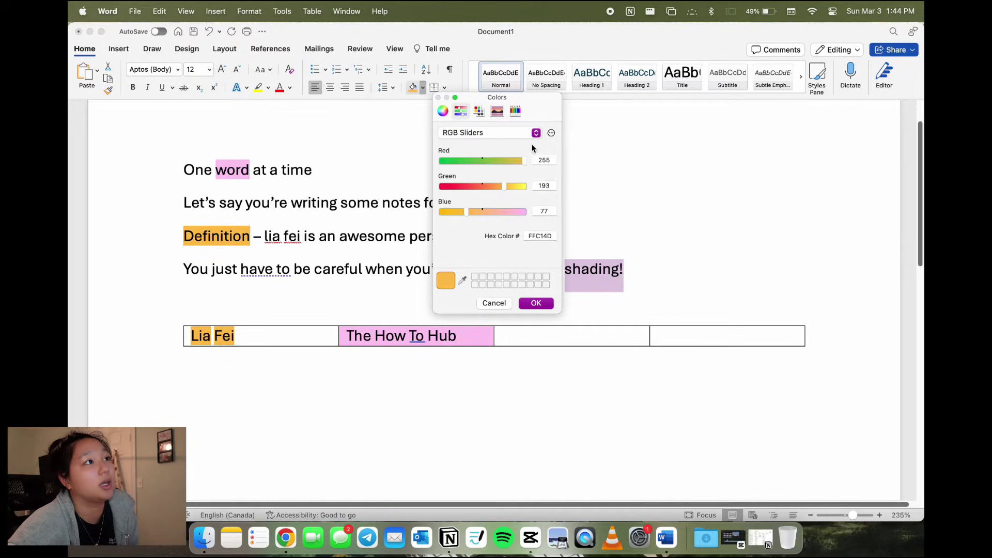
left_click(536, 133)
left_click(536, 148)
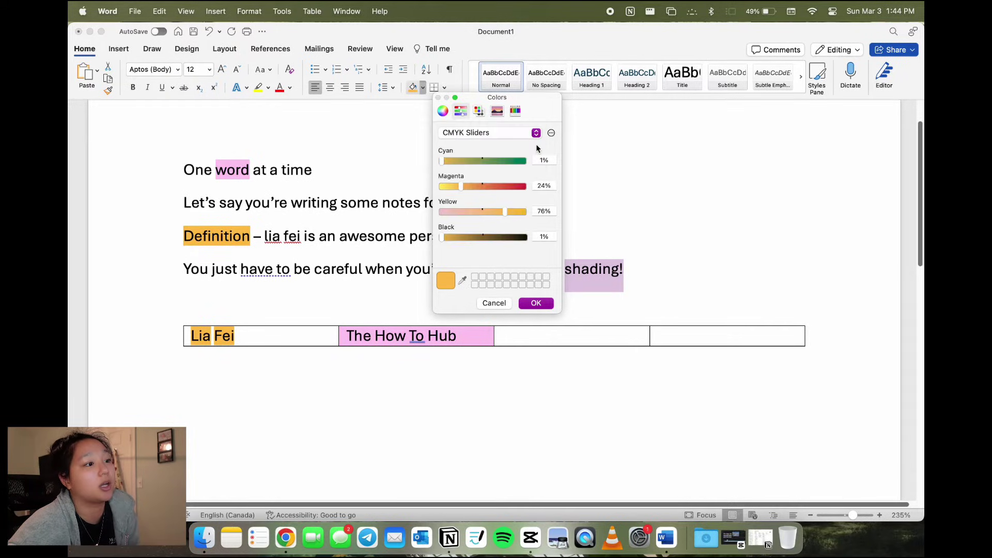
left_click(536, 135)
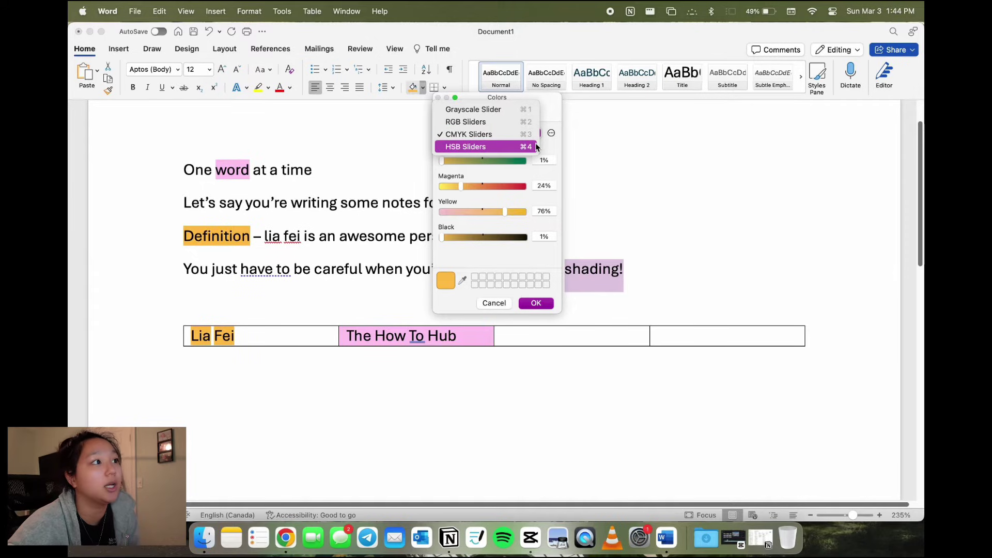
left_click(536, 147)
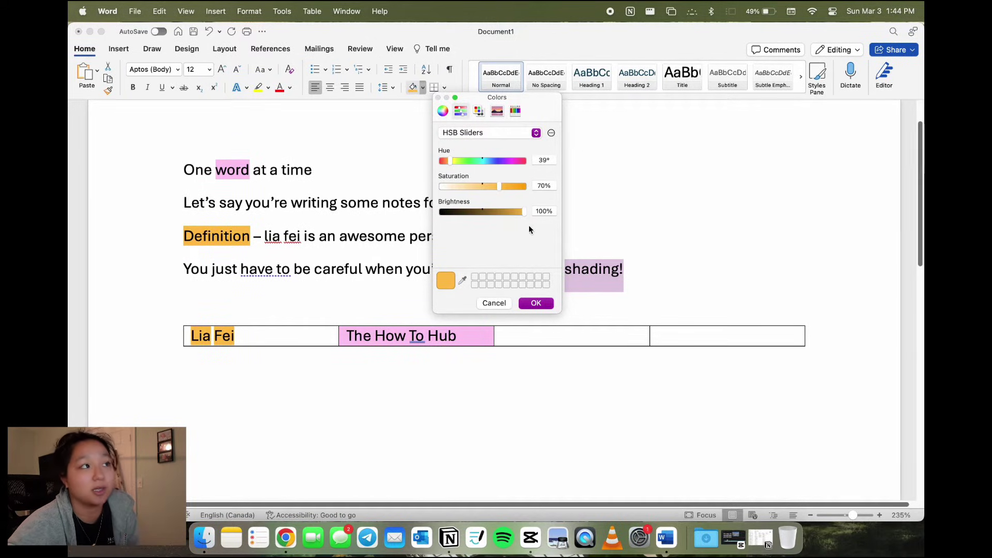
left_click(462, 279)
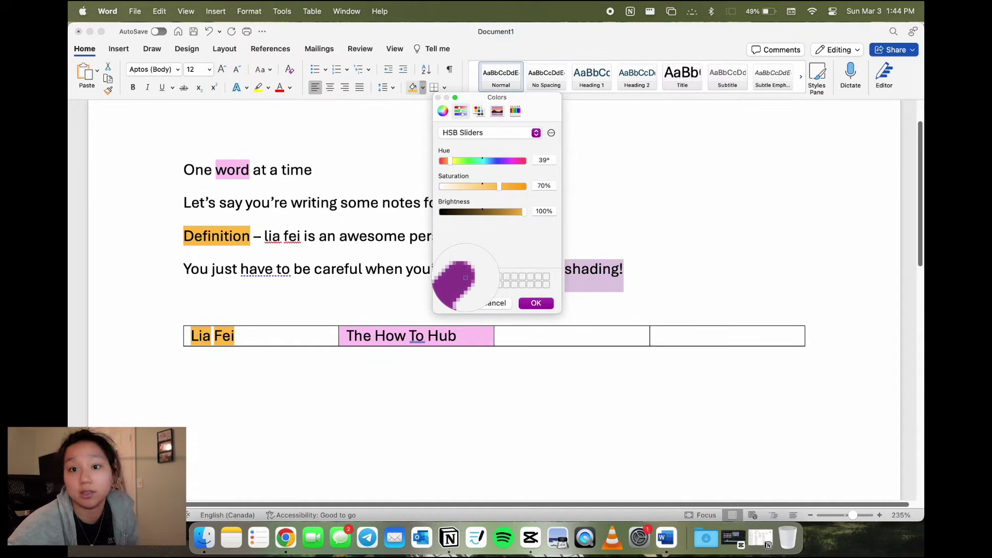
left_click(465, 277)
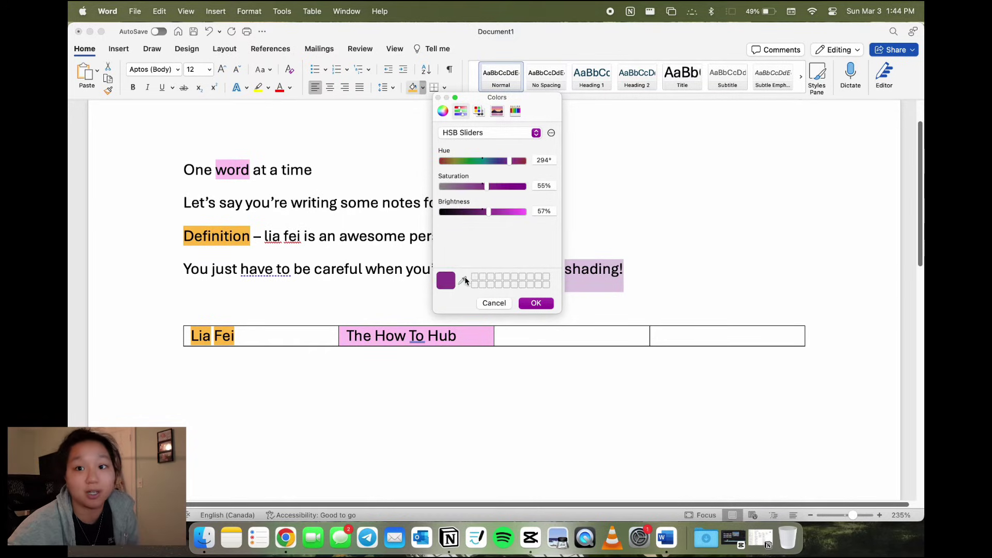
left_click(536, 303)
Reopen the custom colour picker and view its Color Palettes, Spectrum and Pencils tabs
left_click(556, 284)
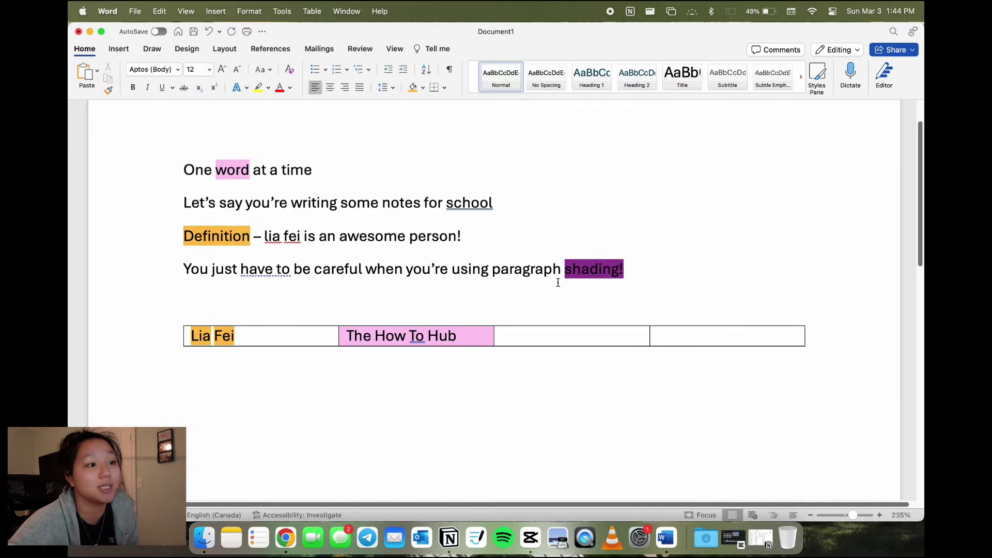
left_click(422, 87)
left_click(476, 110)
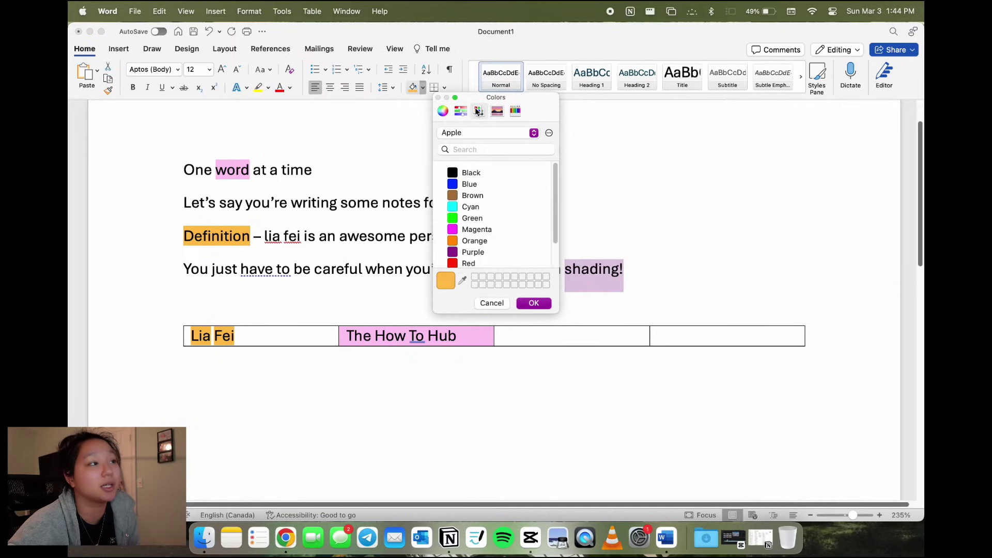
left_click(496, 111)
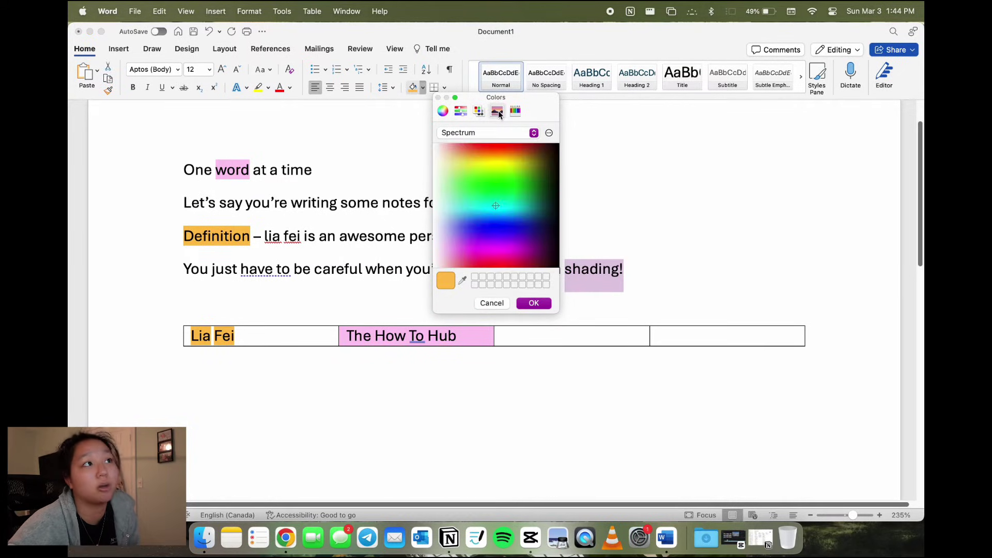
left_click(516, 112)
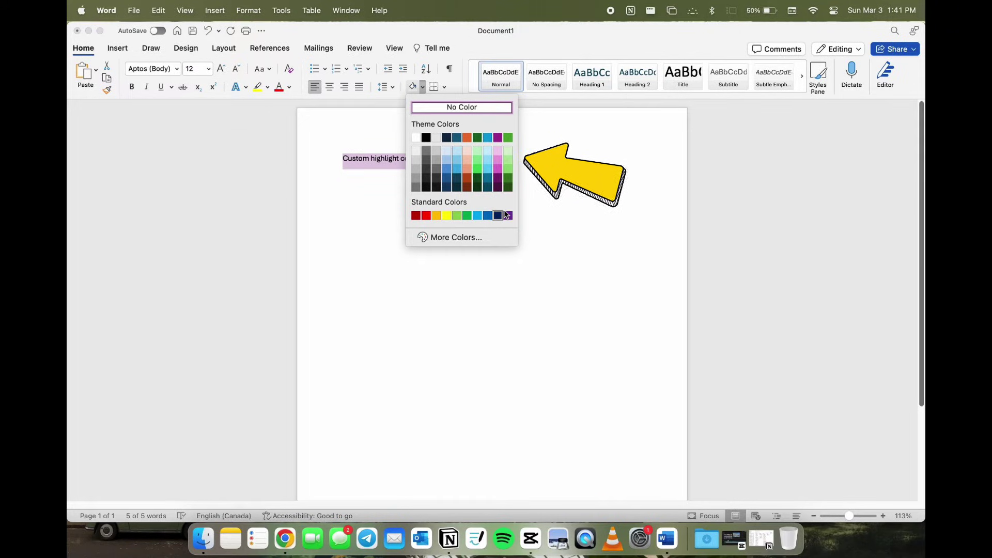
Change the document's theme colours to Red Violet on the Design tab
left_click(185, 50)
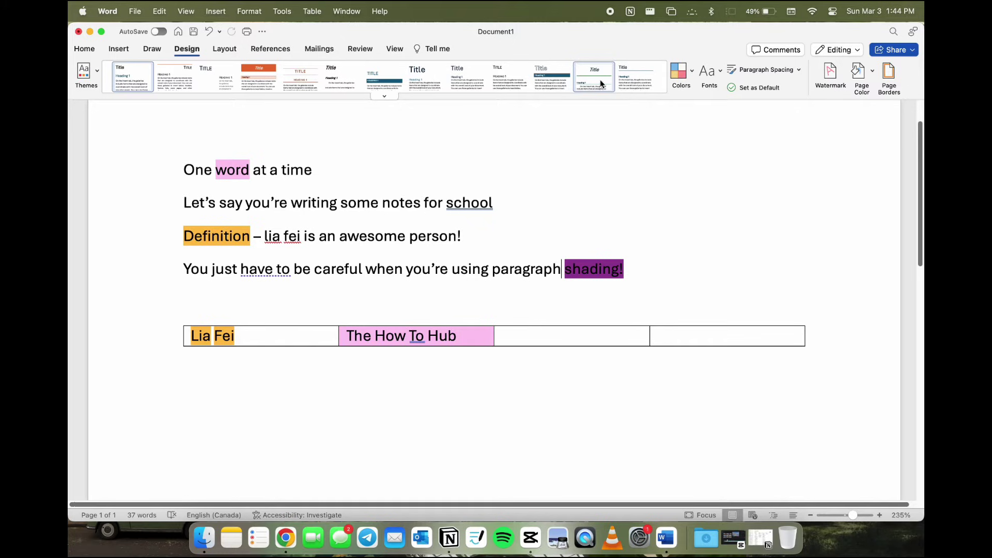
left_click(690, 77)
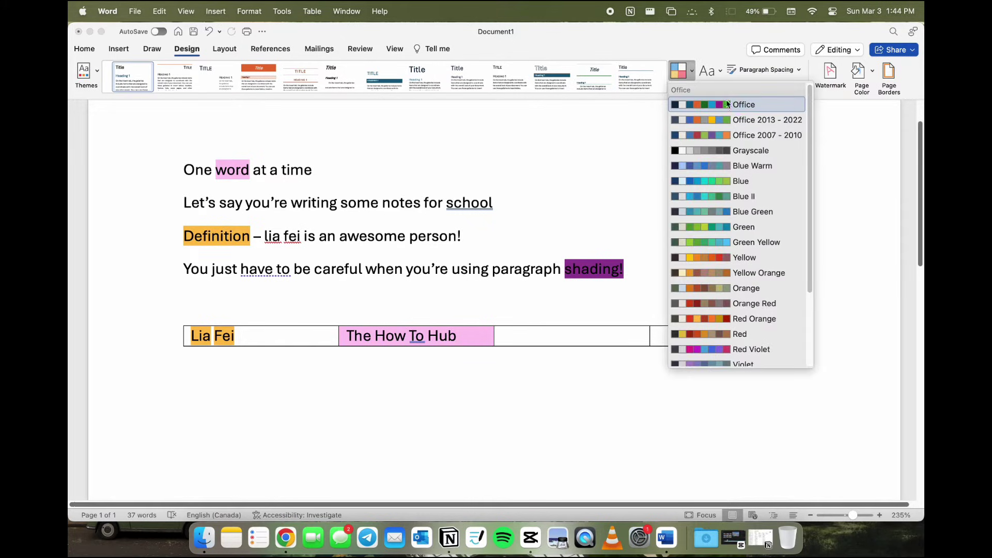
scroll(755, 157, "down", 5)
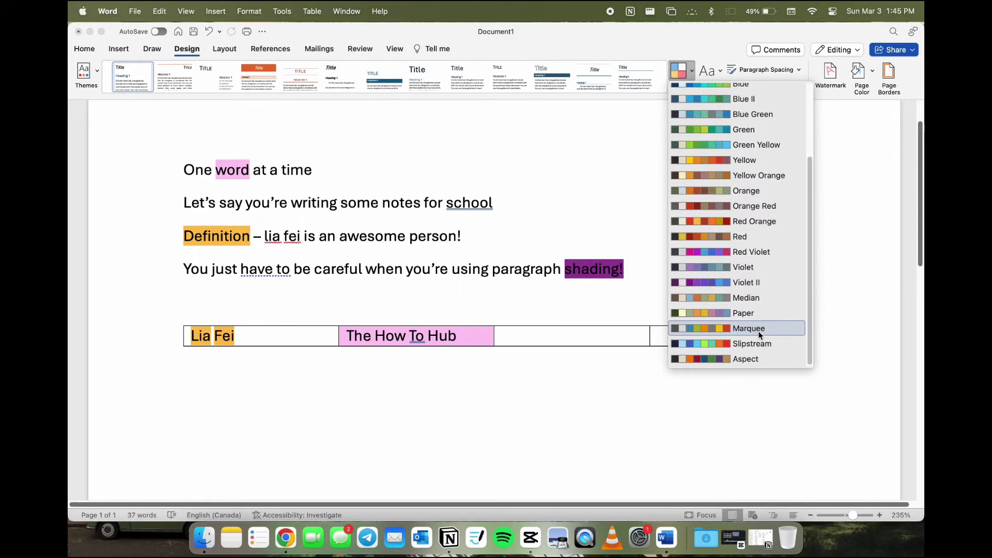
scroll(758, 331, "up", 5)
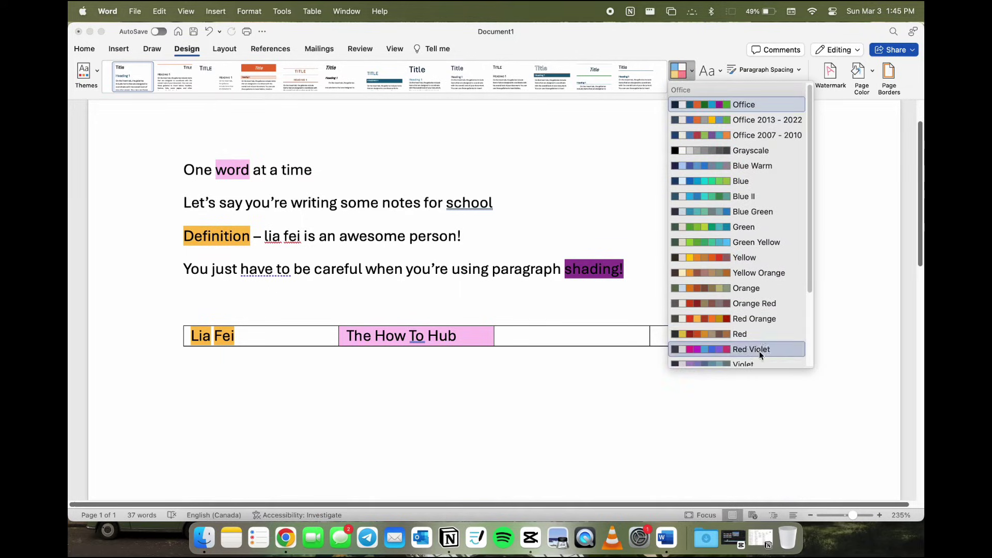
left_click(758, 350)
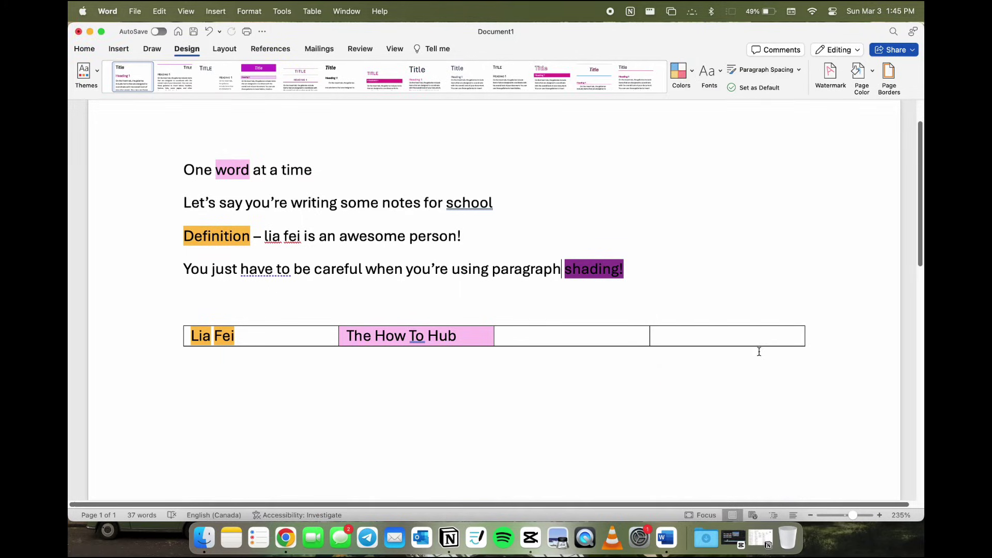
Select the word 'using' and show the Shading palette with the Red Violet theme colours
double_click(470, 268)
left_click(84, 49)
left_click(423, 88)
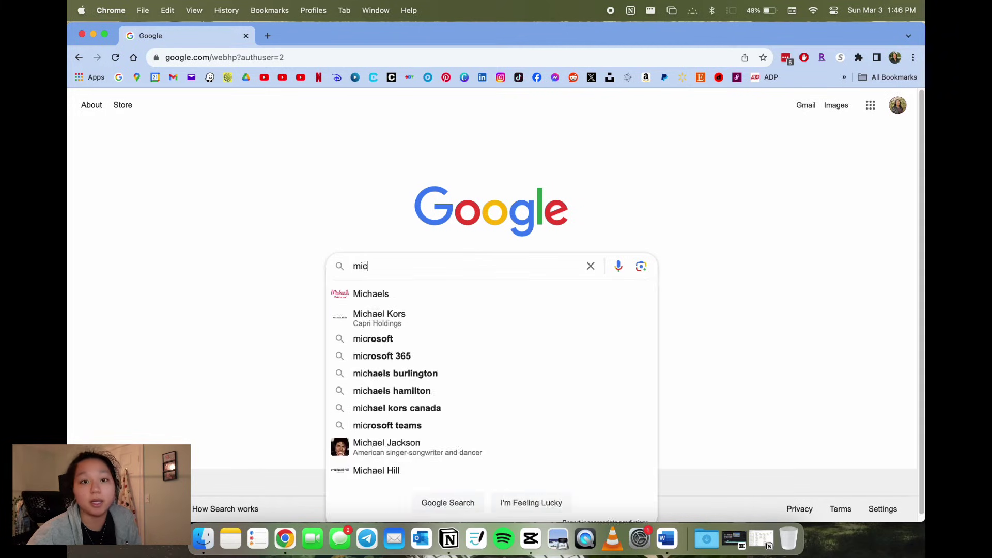
Search Google for 'microsoft word online', sign in on Microsoft's Word site, and create a blank document
type("d online")
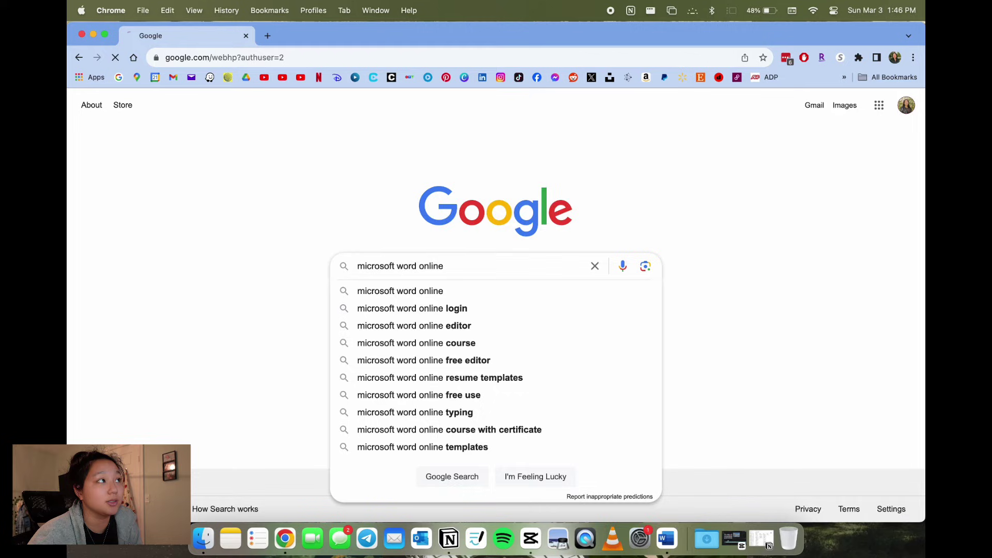
key("Return")
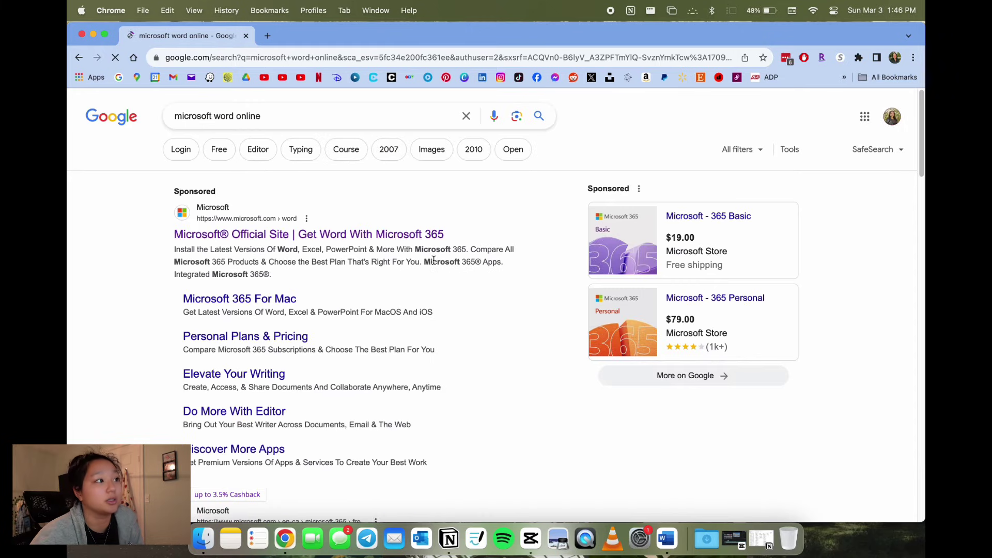
left_click(419, 236)
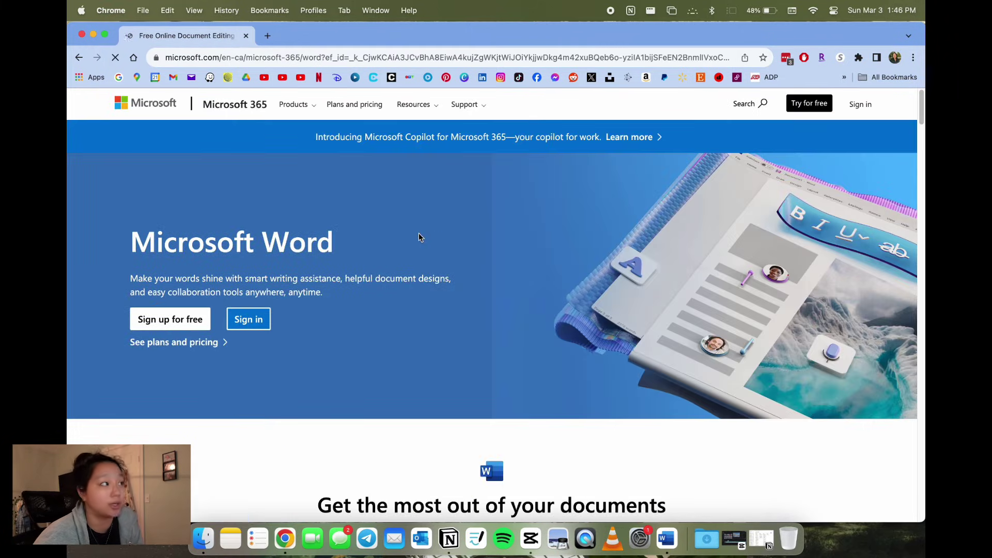
left_click(249, 319)
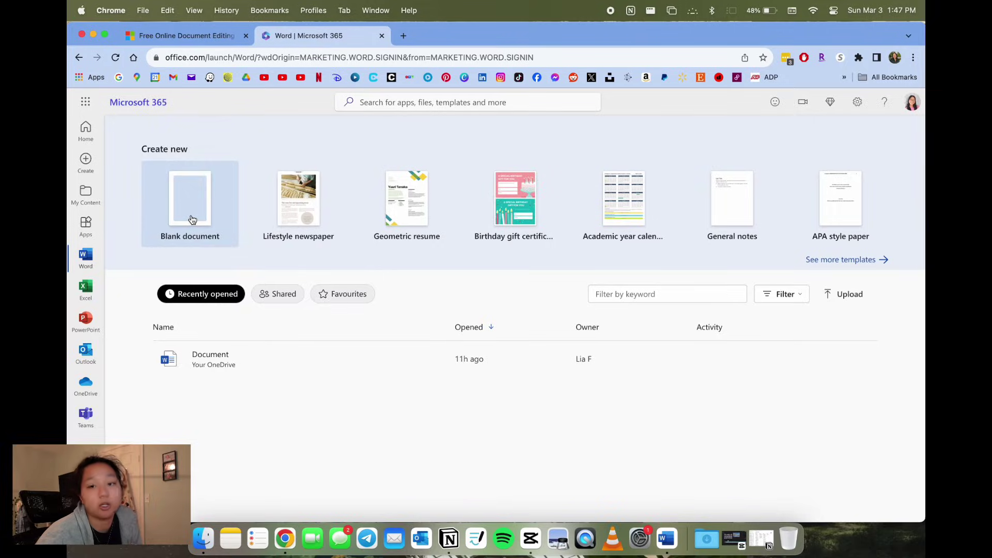
left_click(191, 220)
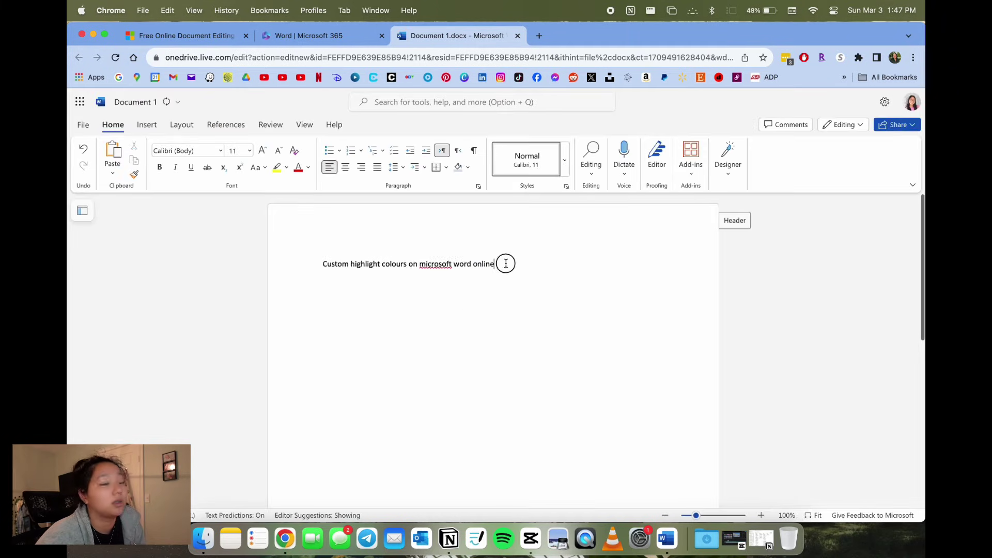
Correct 'microsoft' to 'Microsoft' in the first sentence using the spelling suggestion
left_click_drag(505, 263, 321, 264)
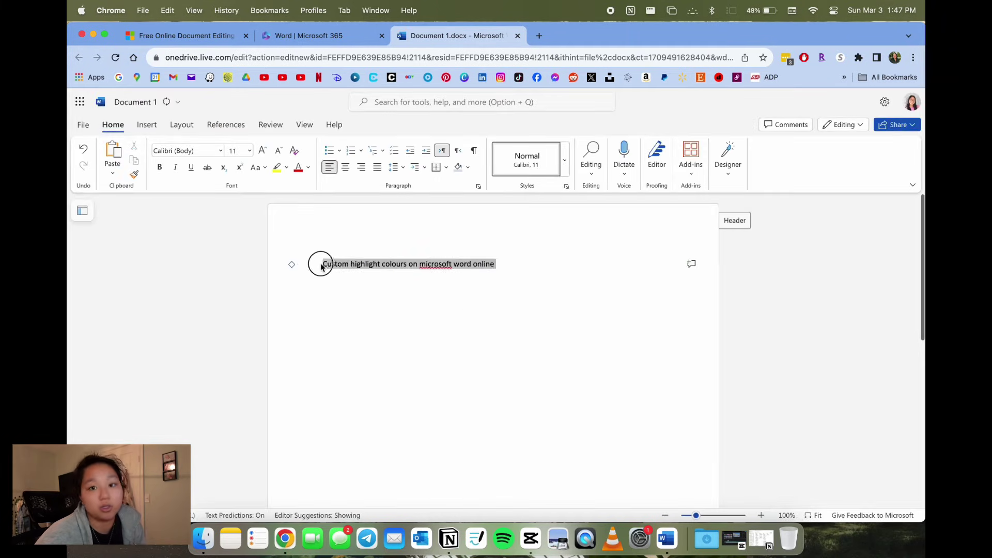
left_click(287, 167)
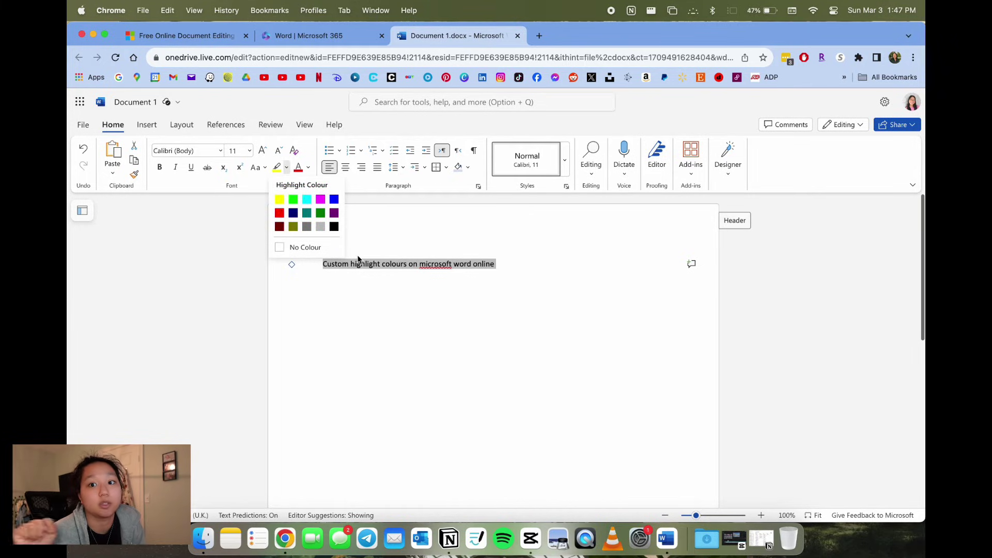
left_click(468, 266)
left_click(441, 264)
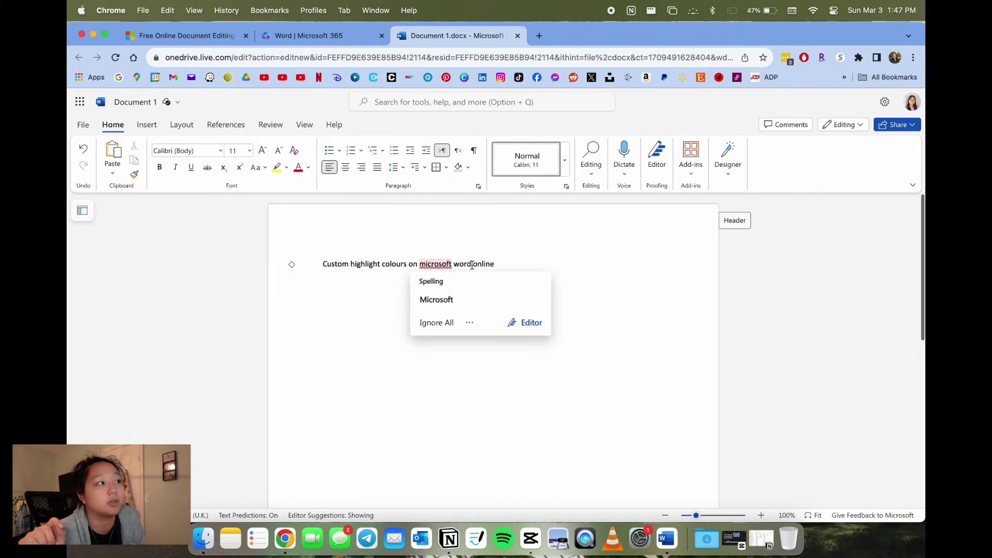
left_click(455, 300)
Apply a custom shading colour from More Colours to the words 'Microsoft word'
left_click_drag(468, 263, 422, 274)
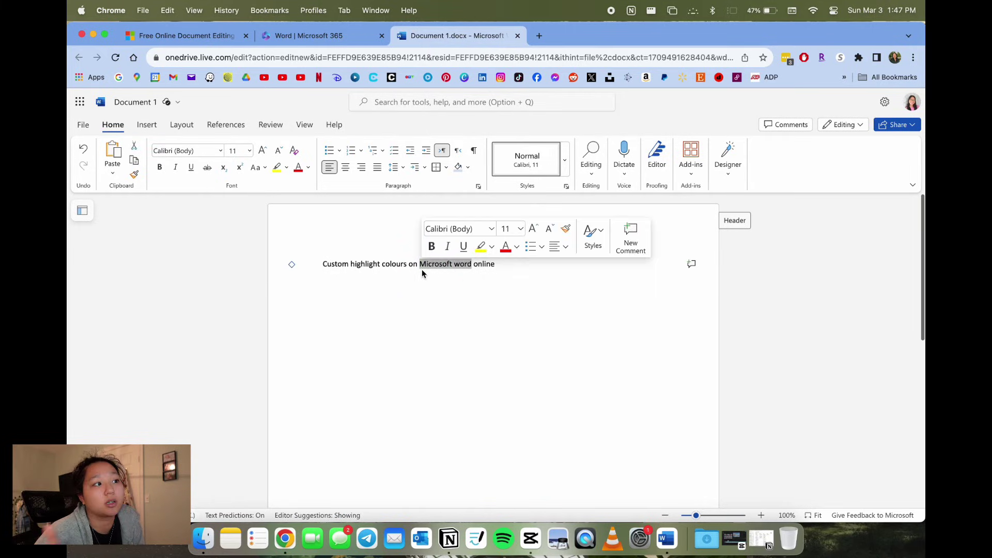
left_click(470, 169)
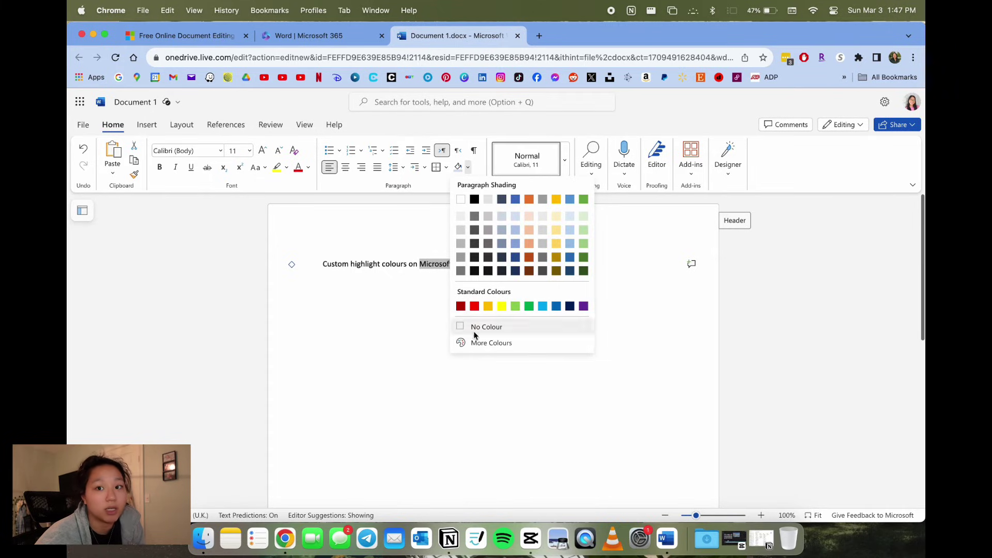
left_click(516, 344)
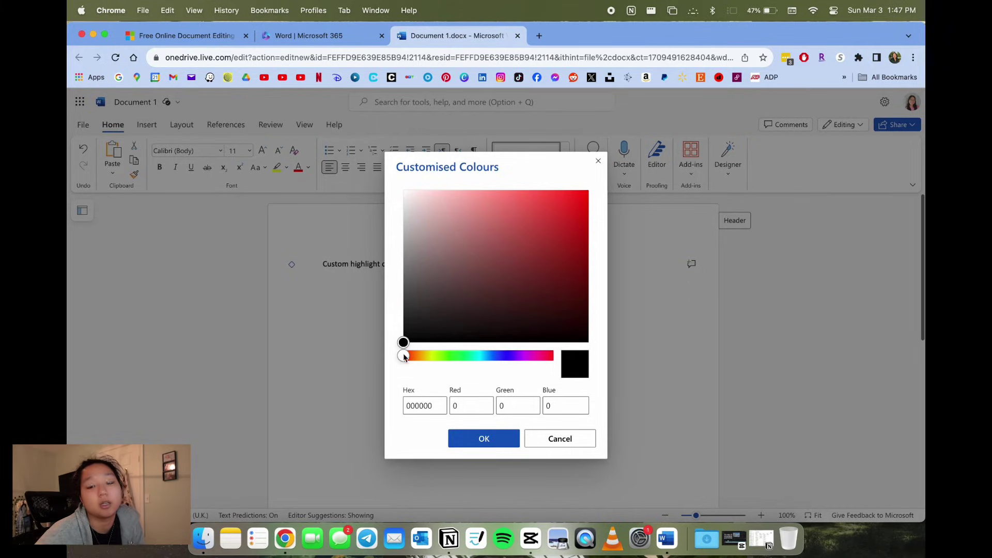
mouse_move(404, 358)
left_mouse_down()
mouse_move(540, 356)
mouse_move(404, 360)
left_mouse_up()
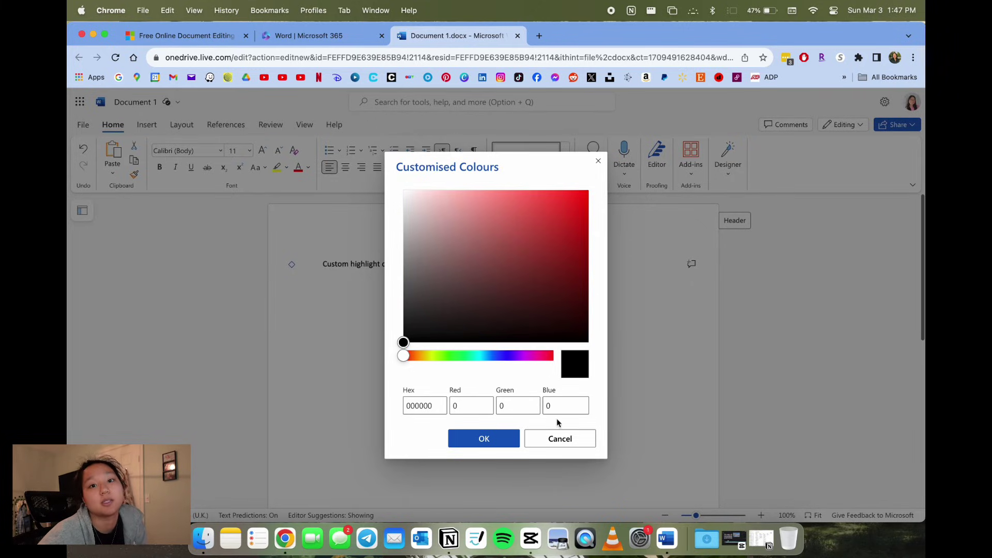
left_click(494, 440)
Add a new explanatory paragraph below the heading and give it grey paragraph shading
key("Return")
key("Return")
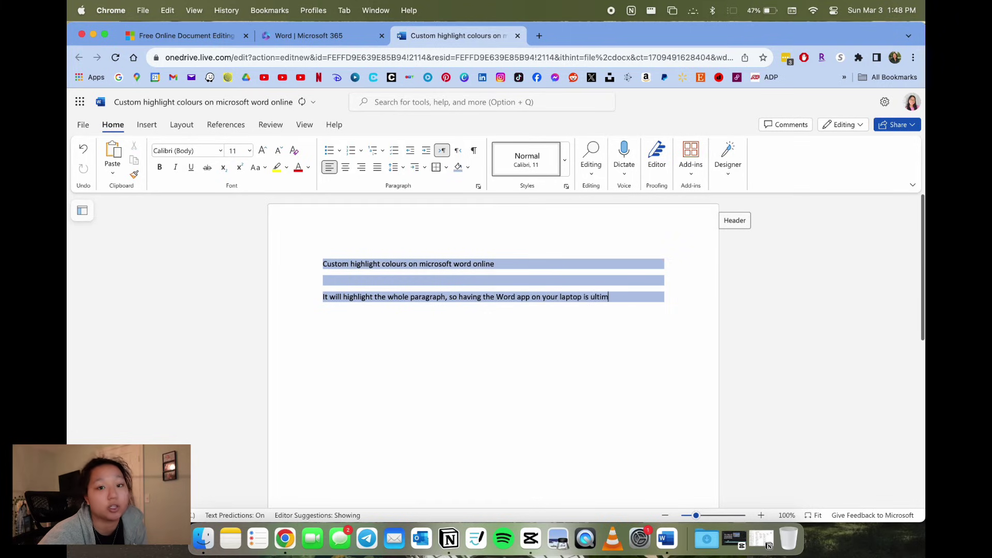
type("ately more beneficial")
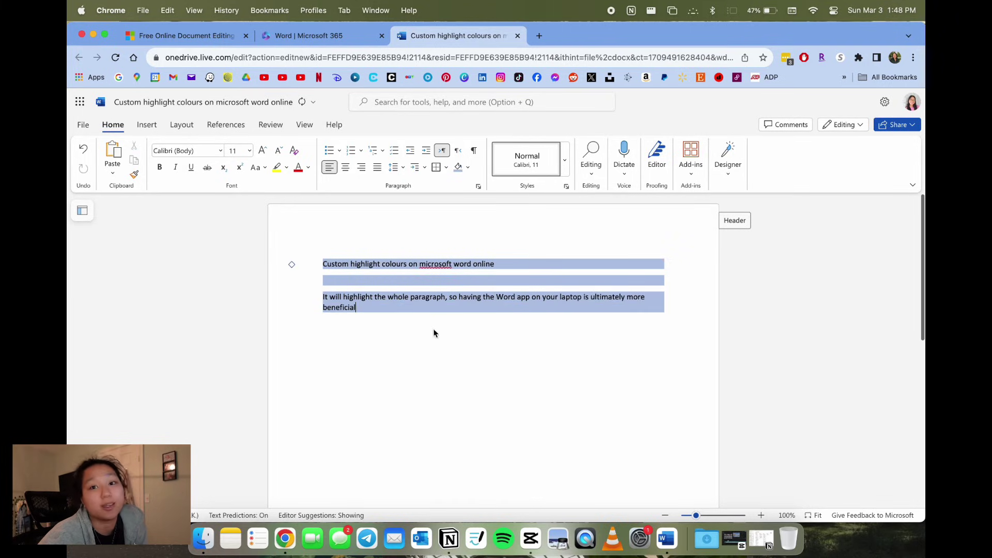
left_click(467, 167)
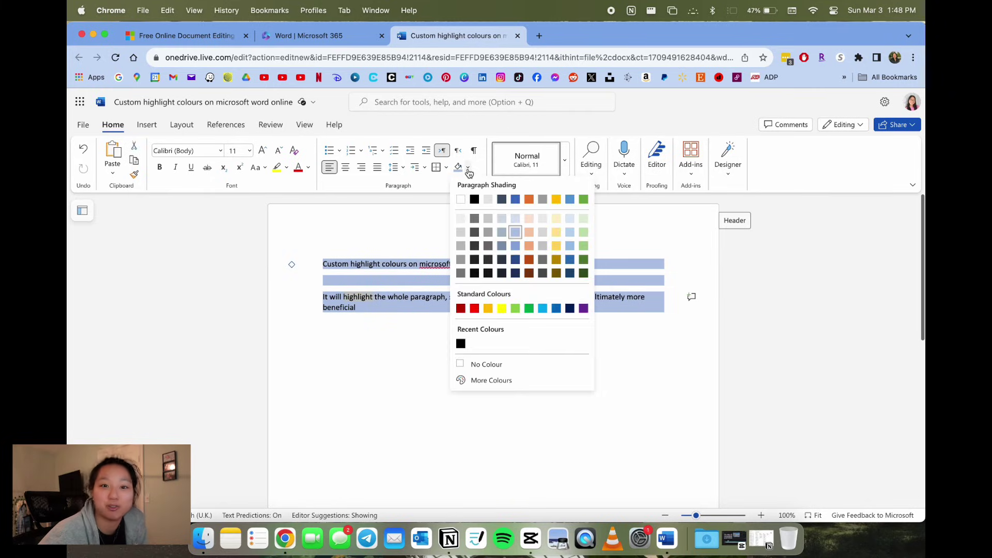
left_click(486, 223)
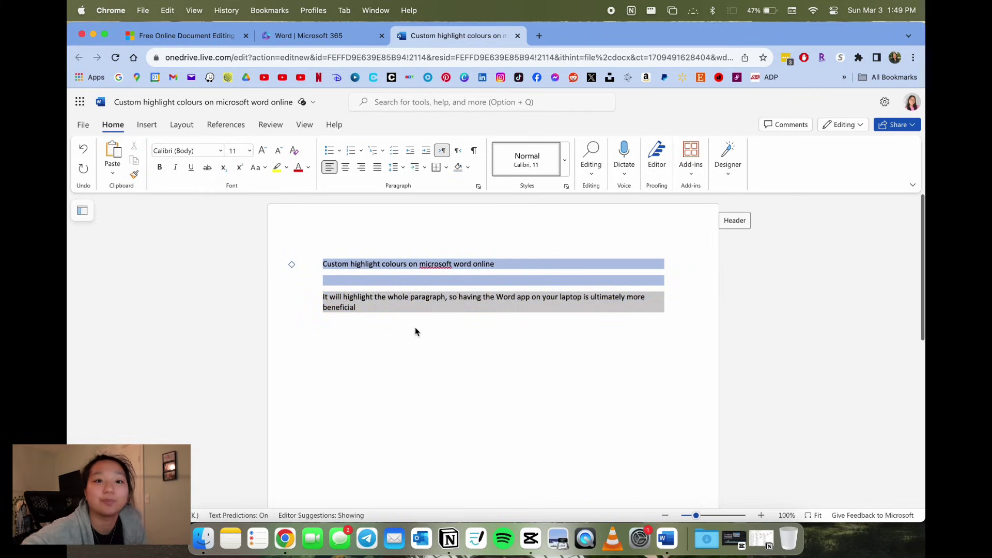